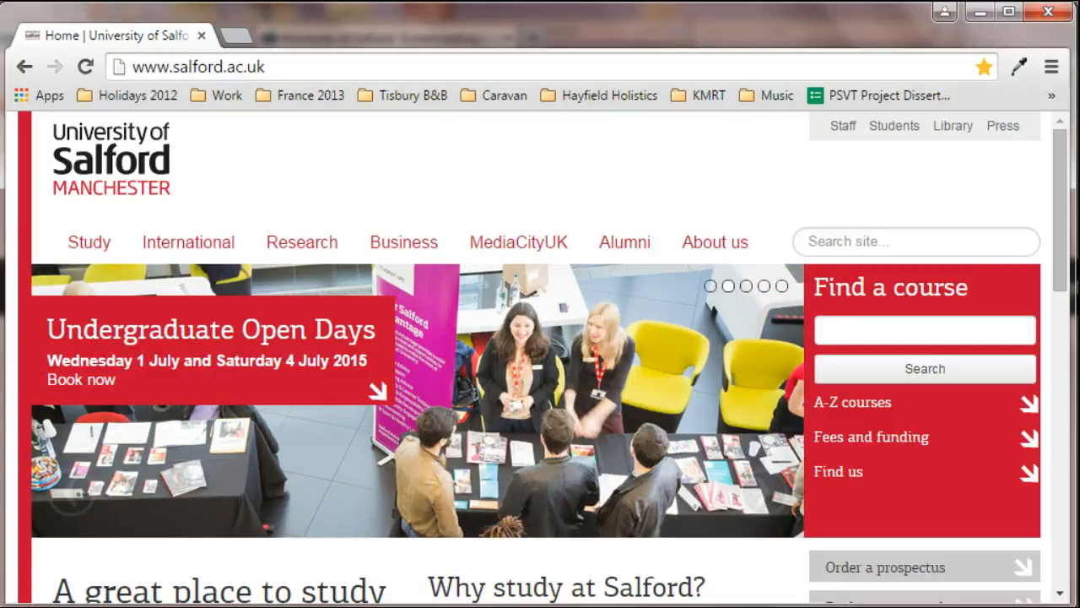
Open the phpMyAdmin site at phpmyadmin.helios.csesalford.com
left_click(180, 67)
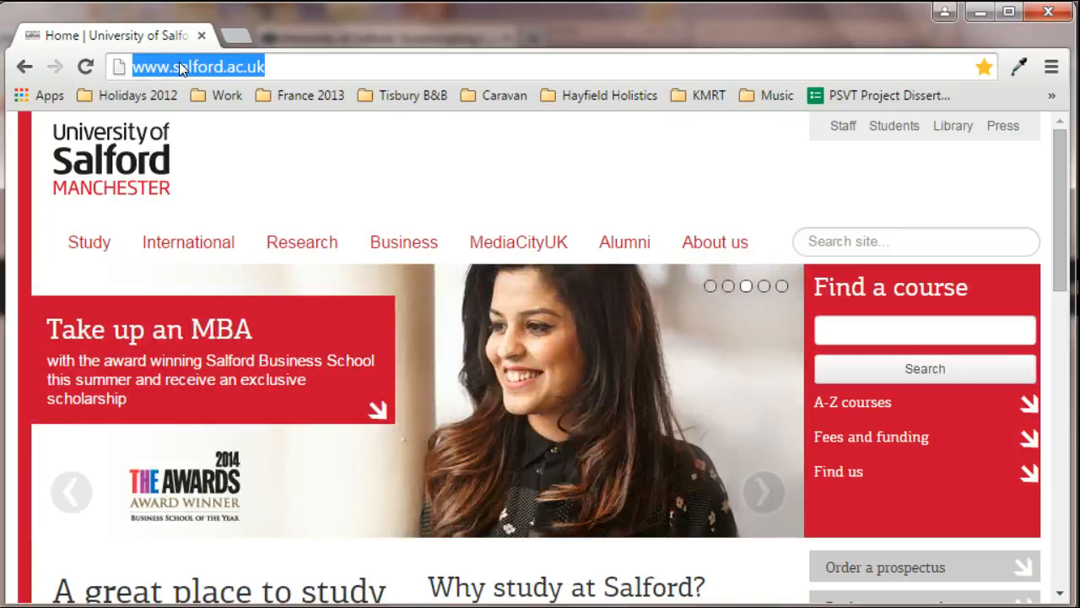
type("phpmyadmin")
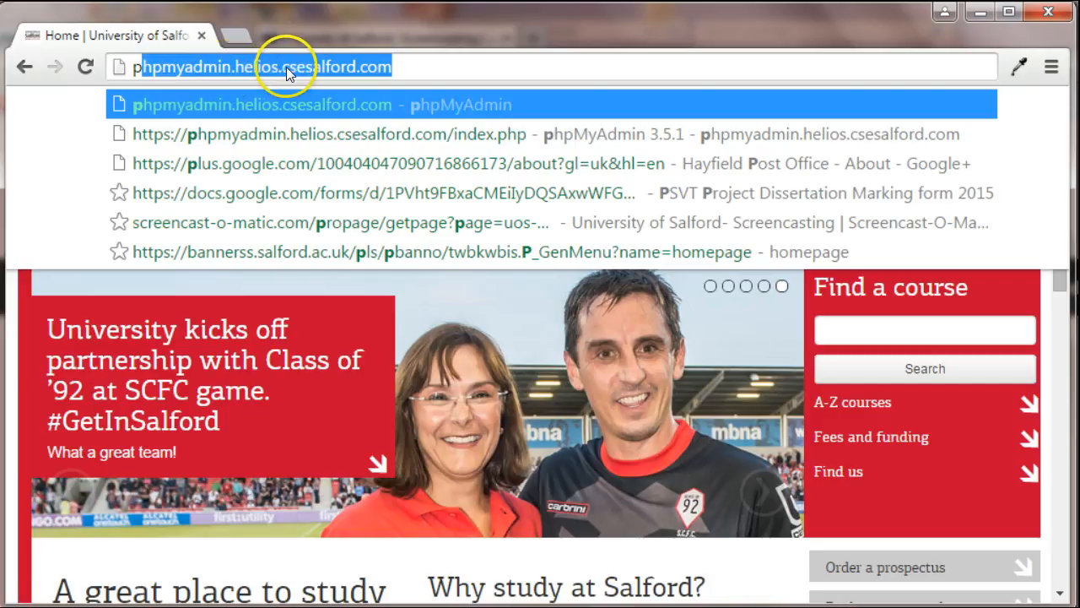
left_click(397, 67)
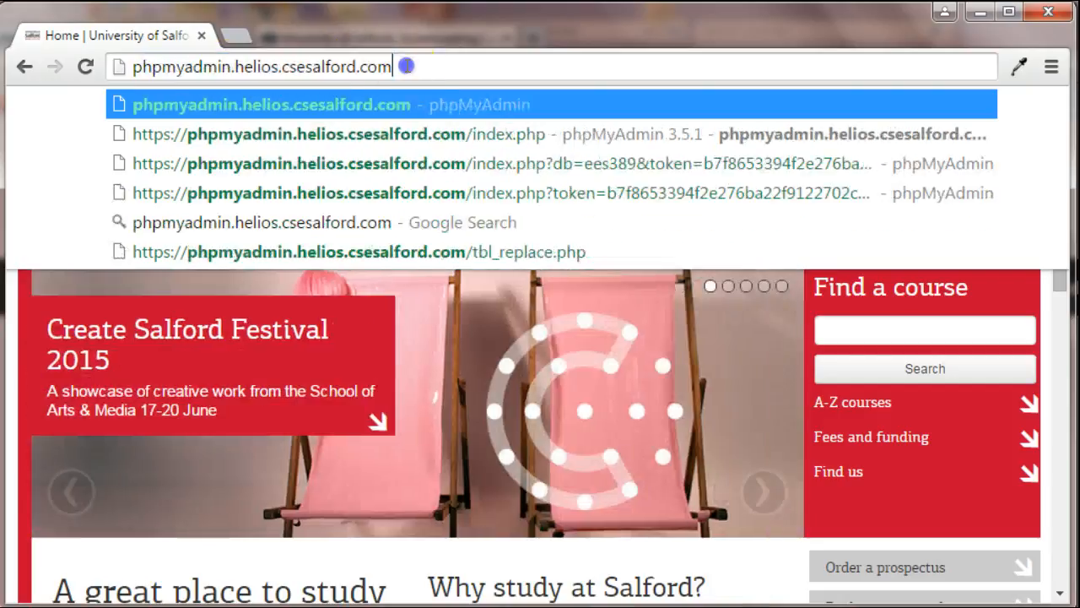
key("Return")
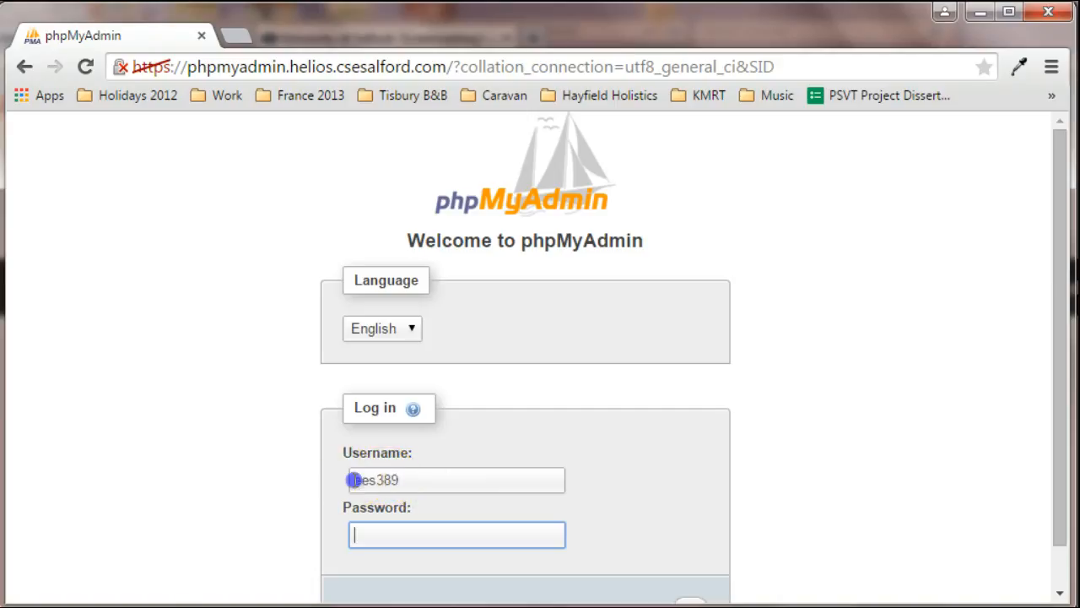
Log in to phpMyAdmin with the prefilled username by entering the account password
left_click_drag(354, 479, 436, 482)
left_click(407, 536)
type("*********")
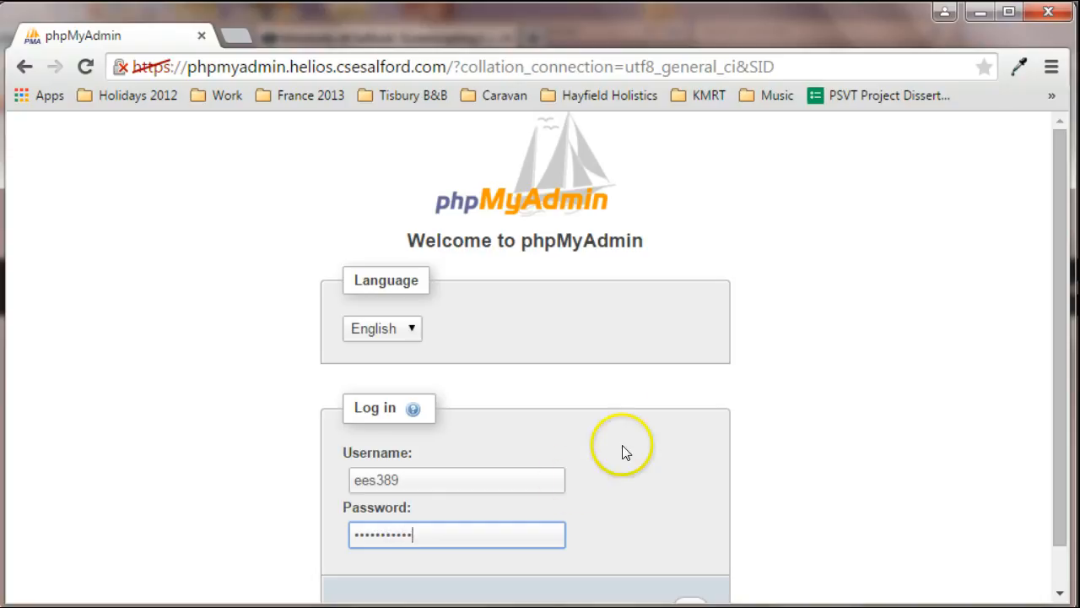
scroll(685, 408, "down", 1)
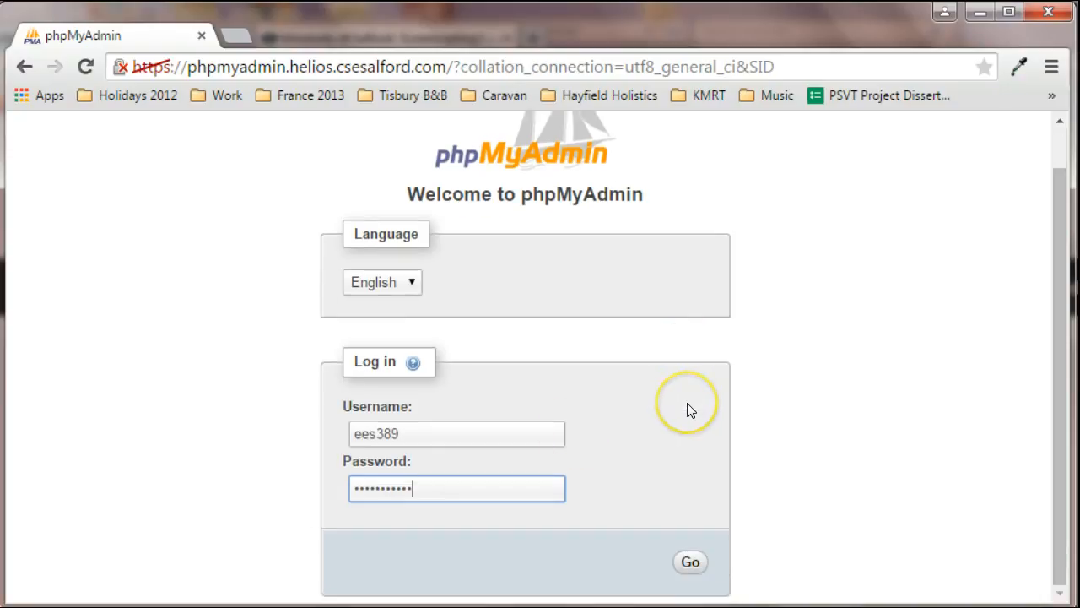
left_click(692, 564)
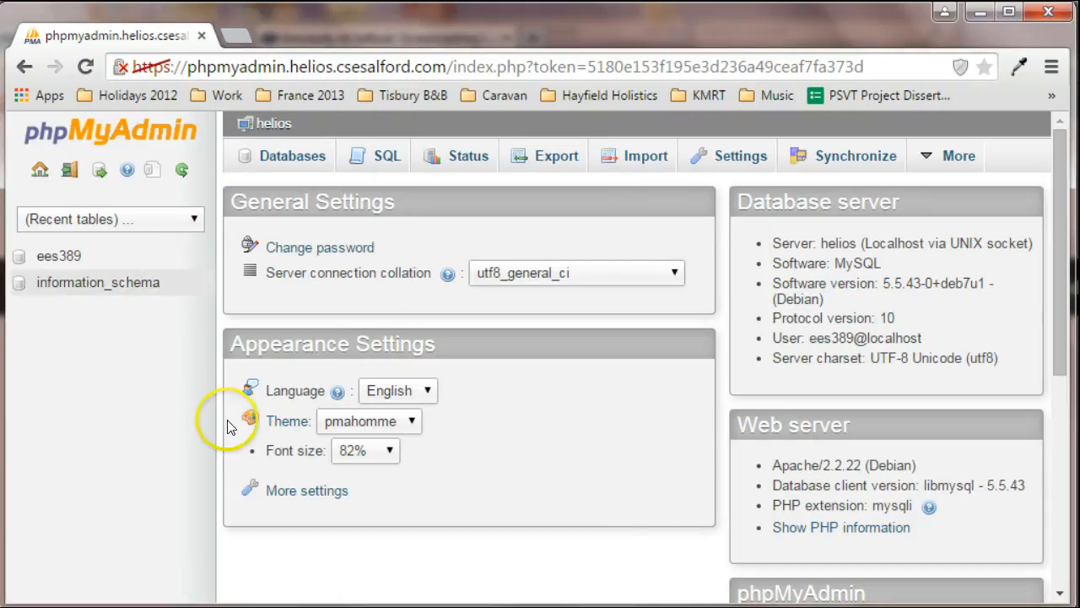
Start a new table in the ees389 database and name it shop1
left_click(70, 259)
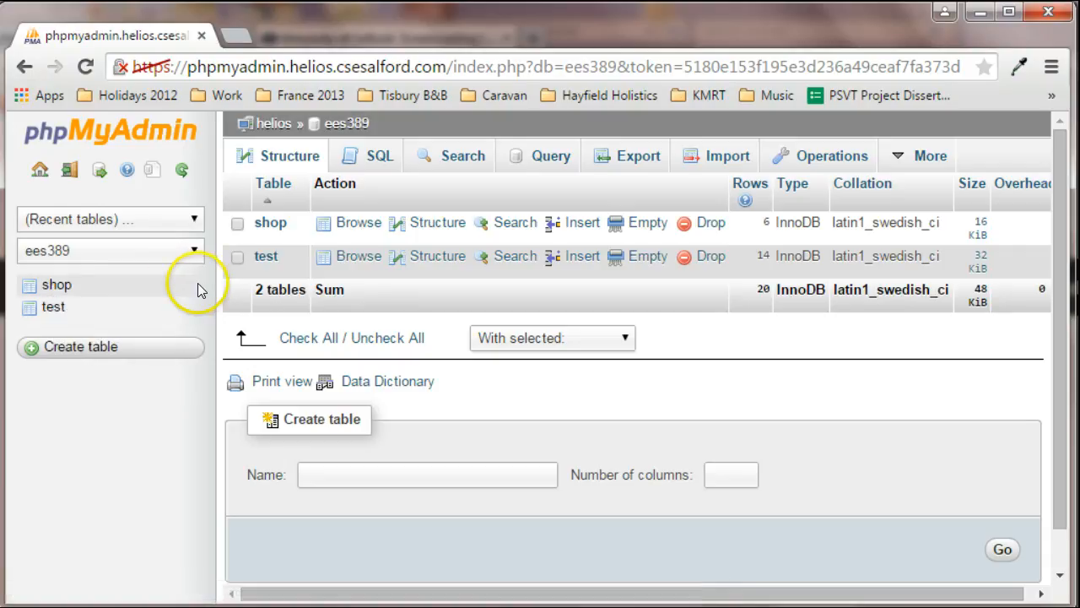
left_click(75, 354)
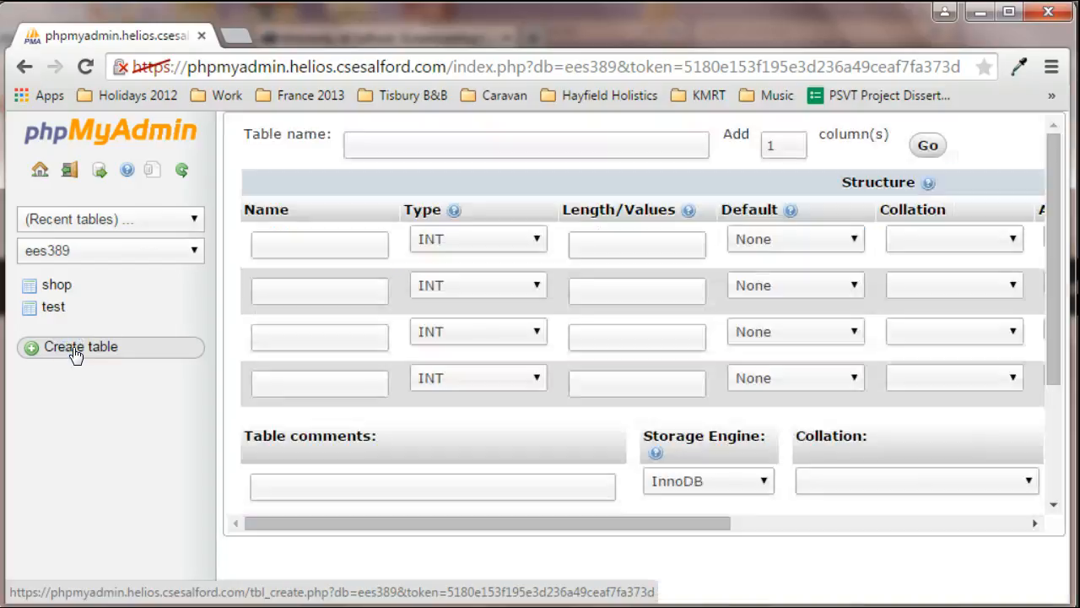
left_click(475, 141)
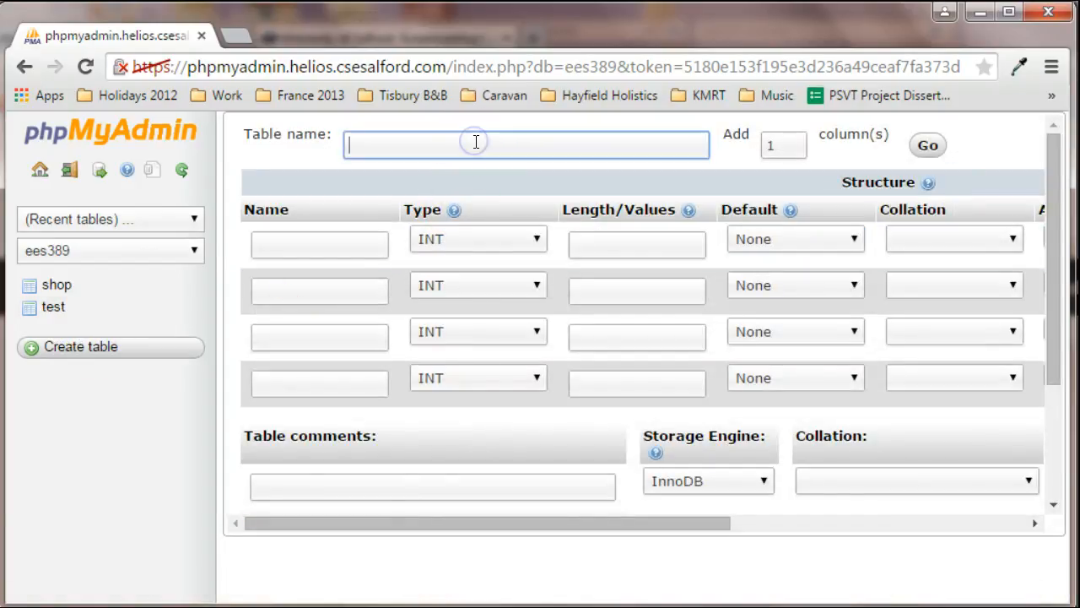
type("shop1")
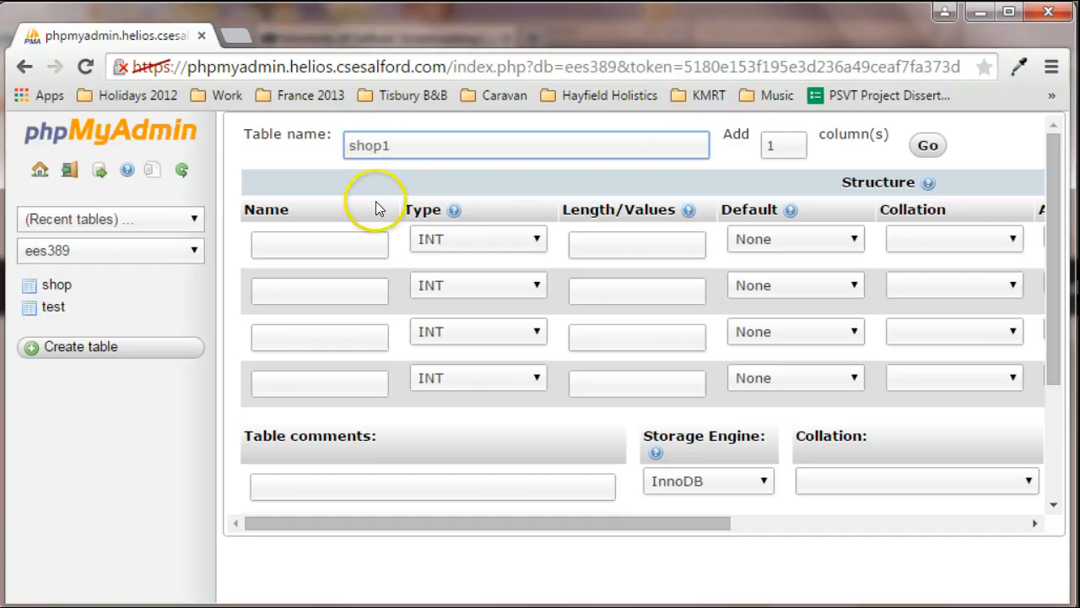
Name the first column of the new table id
left_click(328, 243)
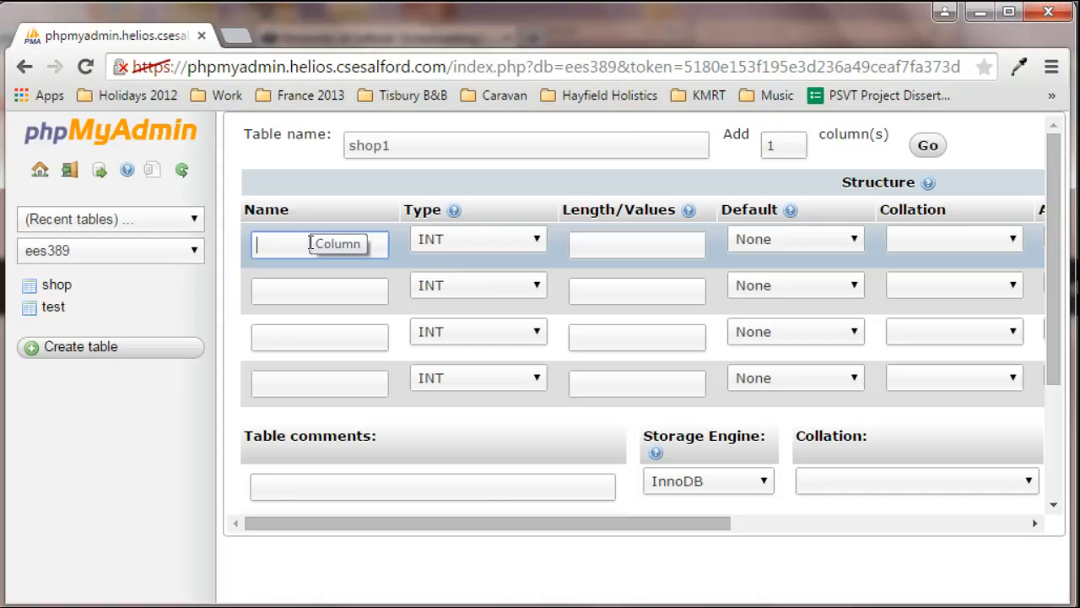
type("id")
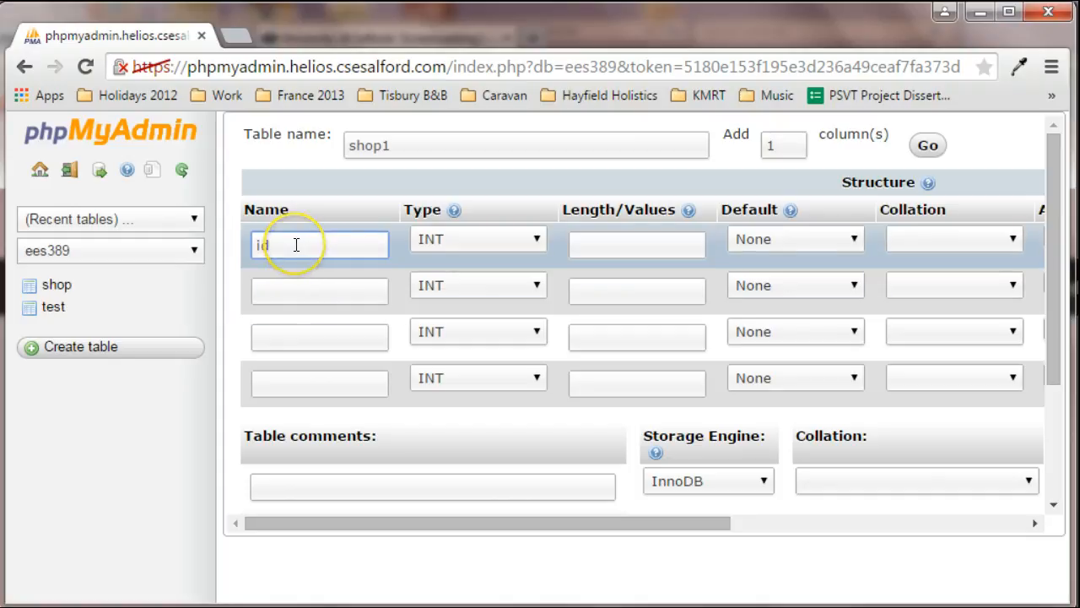
left_click(282, 244)
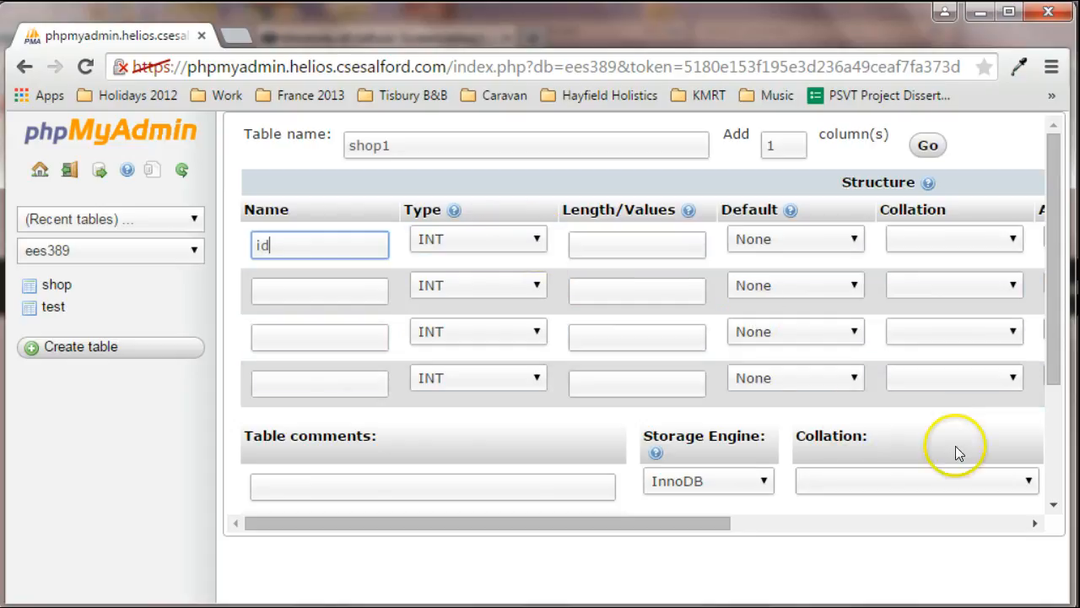
Set the id column's index to PRIMARY and enable auto increment for it
left_click(1038, 525)
left_click(1037, 524)
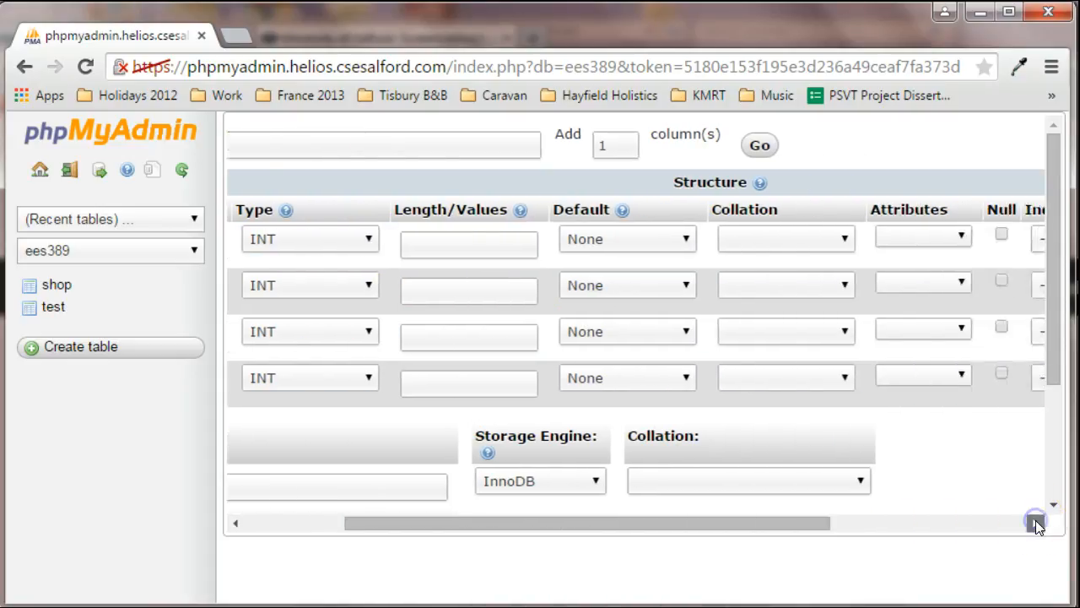
left_click(1037, 525)
left_click(1037, 525)
left_click(1037, 525)
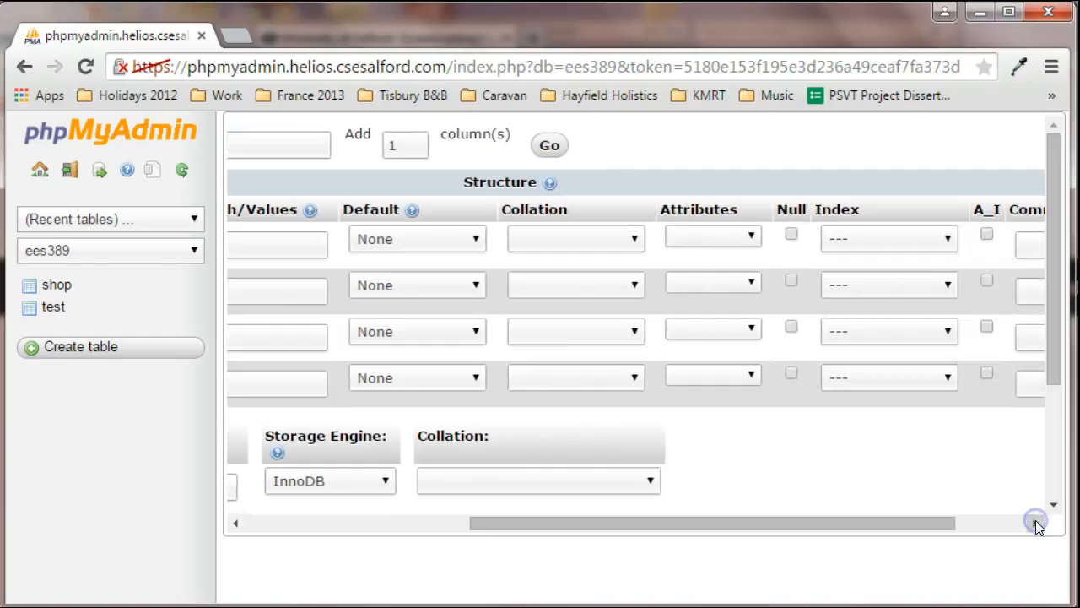
left_click(1038, 525)
left_click(1037, 525)
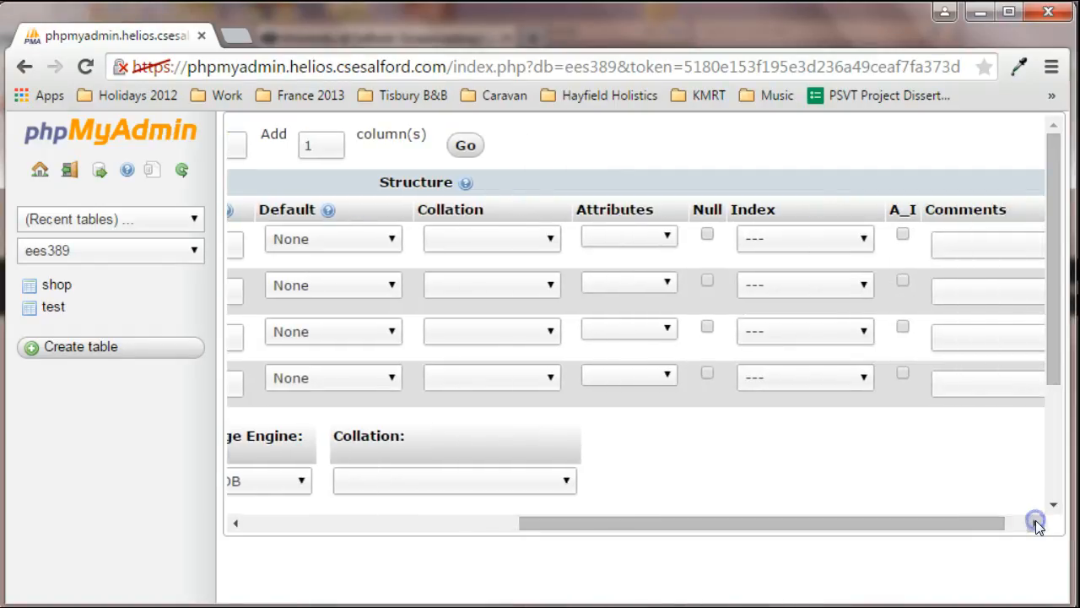
left_click(863, 238)
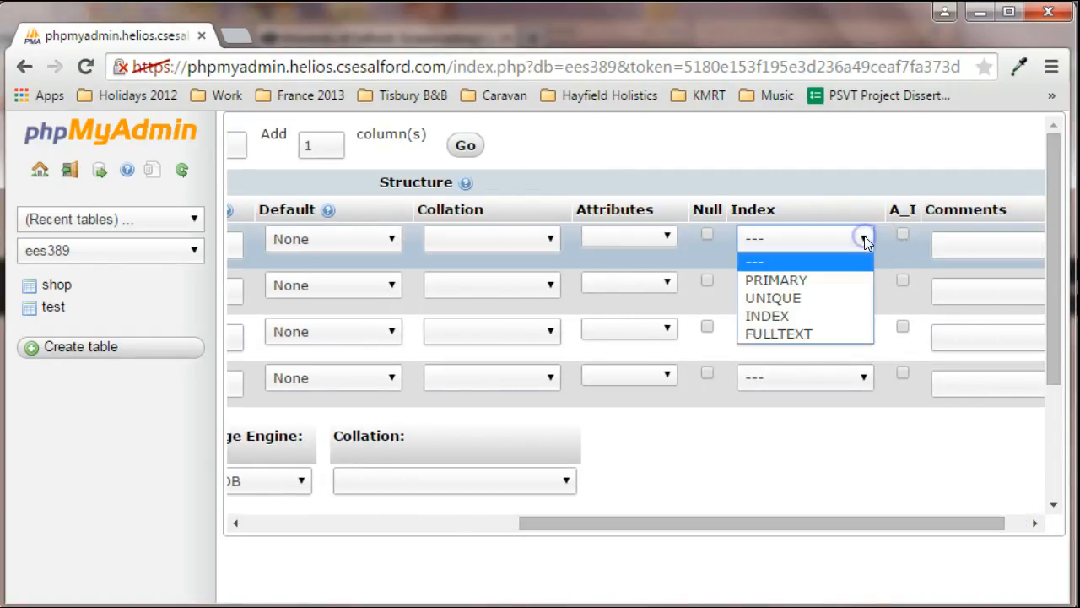
left_click(822, 279)
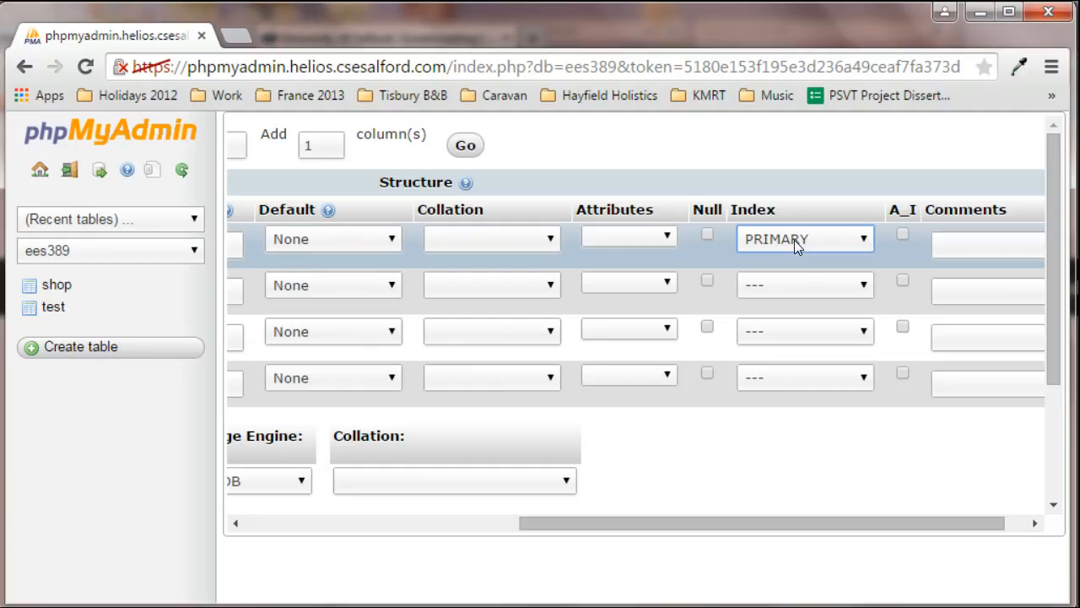
left_click(904, 234)
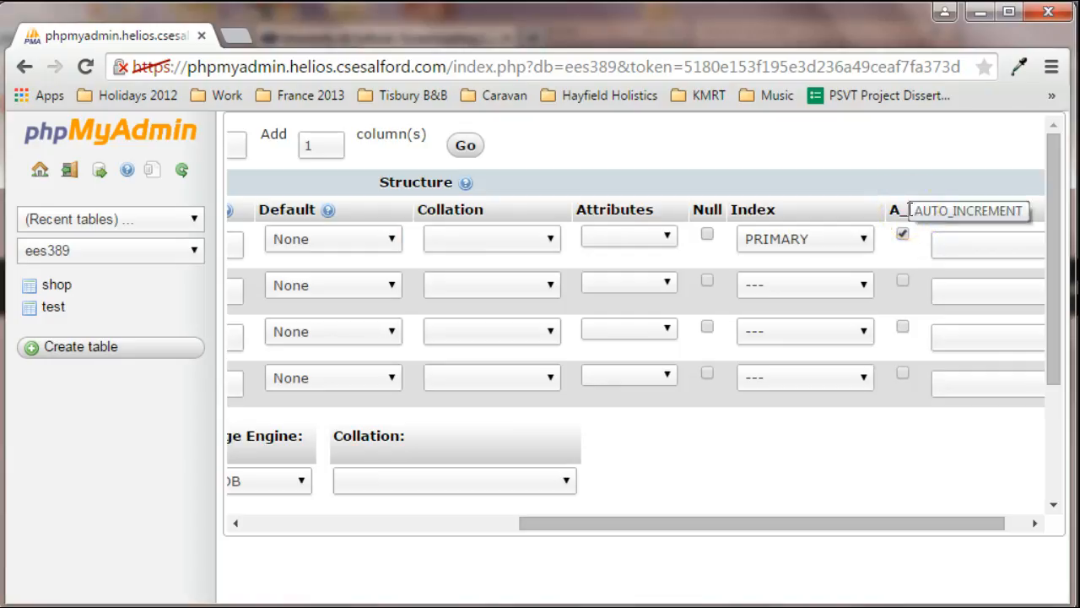
Define the second column as name with type VARCHAR and length 100
left_click_drag(882, 520, 464, 530)
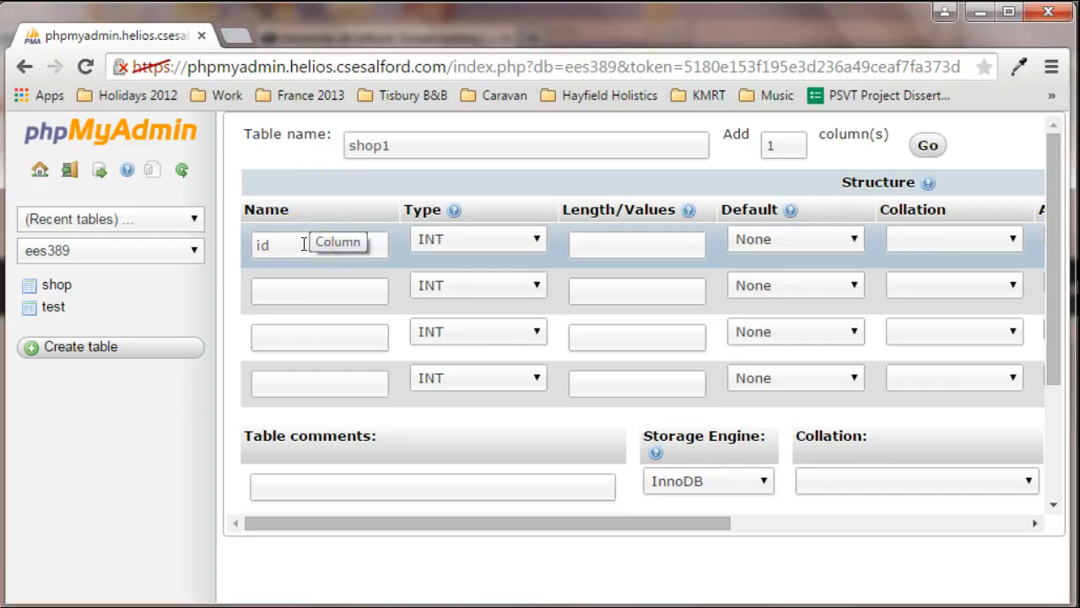
left_click(309, 289)
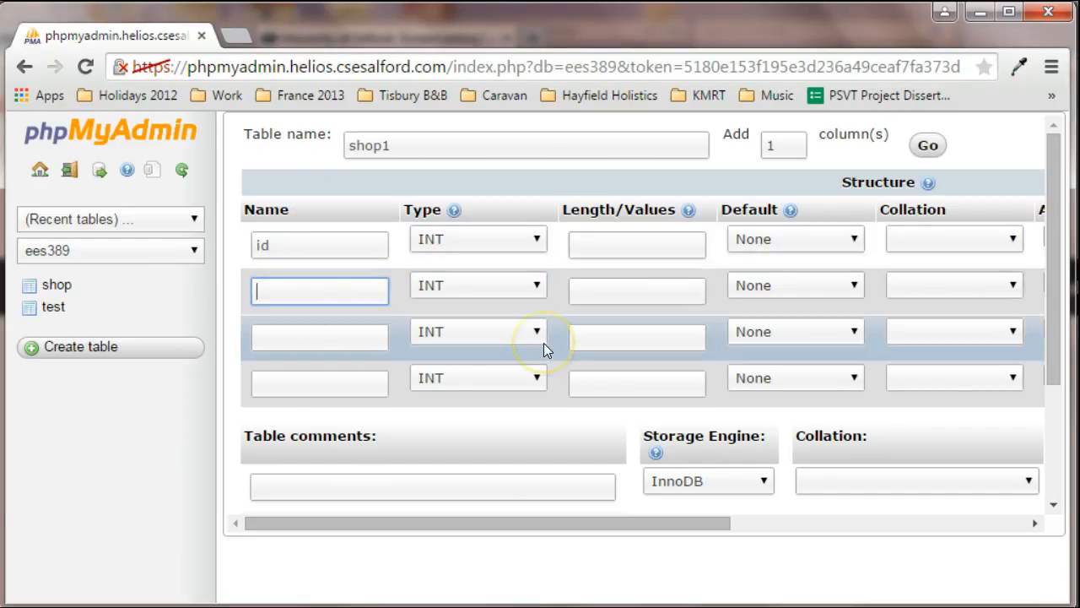
type("name")
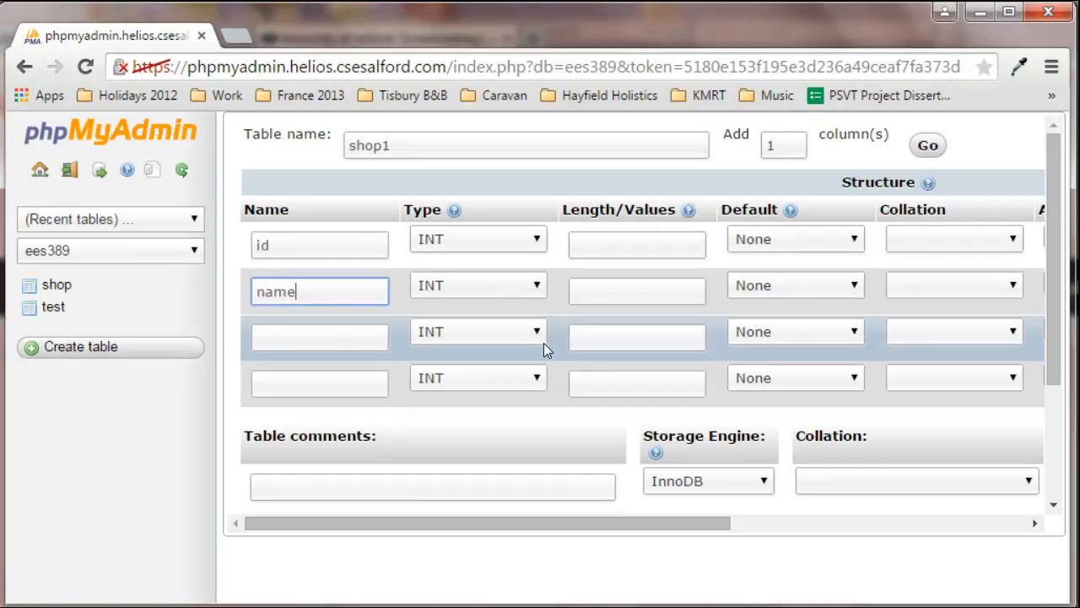
left_click(537, 287)
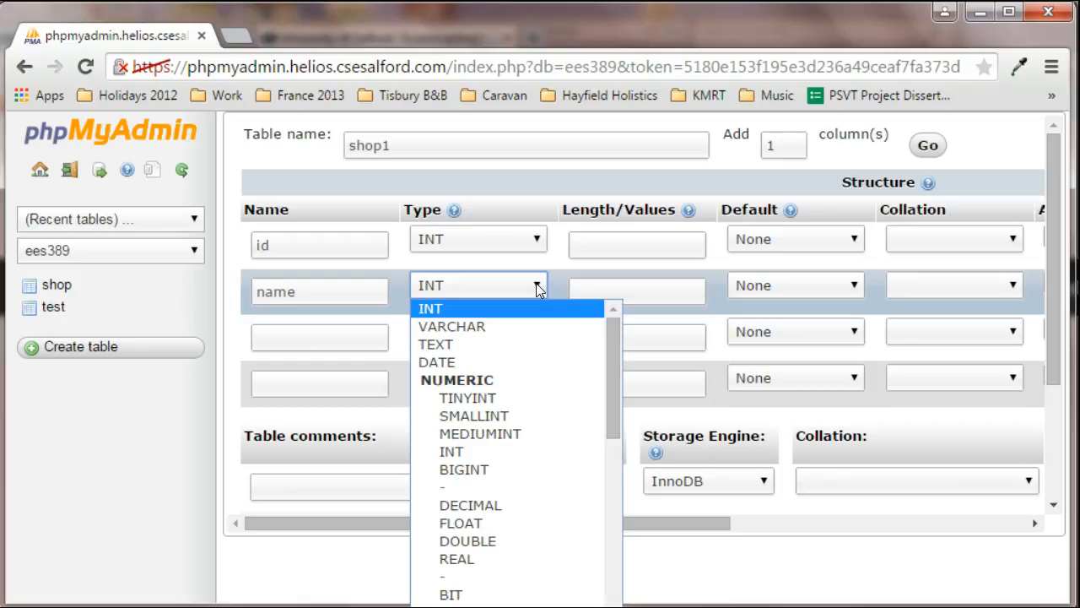
left_click(498, 329)
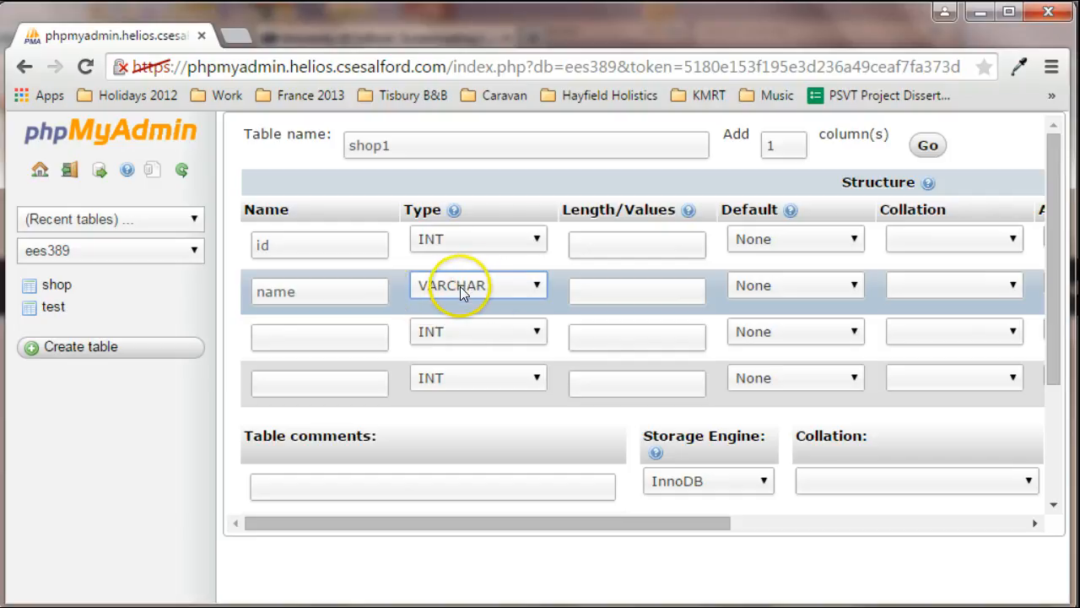
left_click(627, 290)
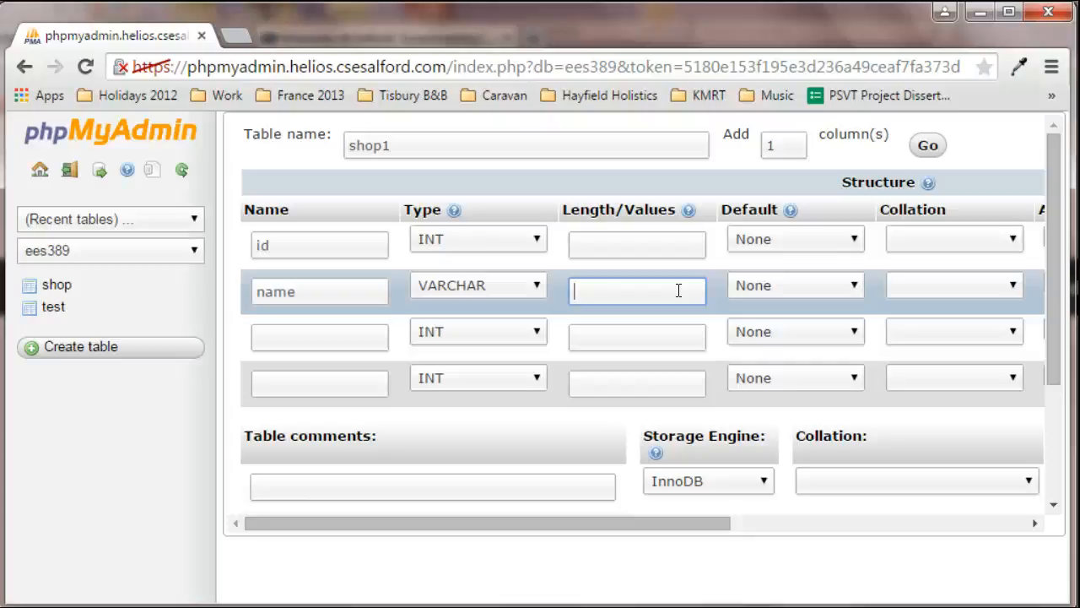
type("100")
Define the third column as type with data type VARCHAR and length 30
left_click(338, 337)
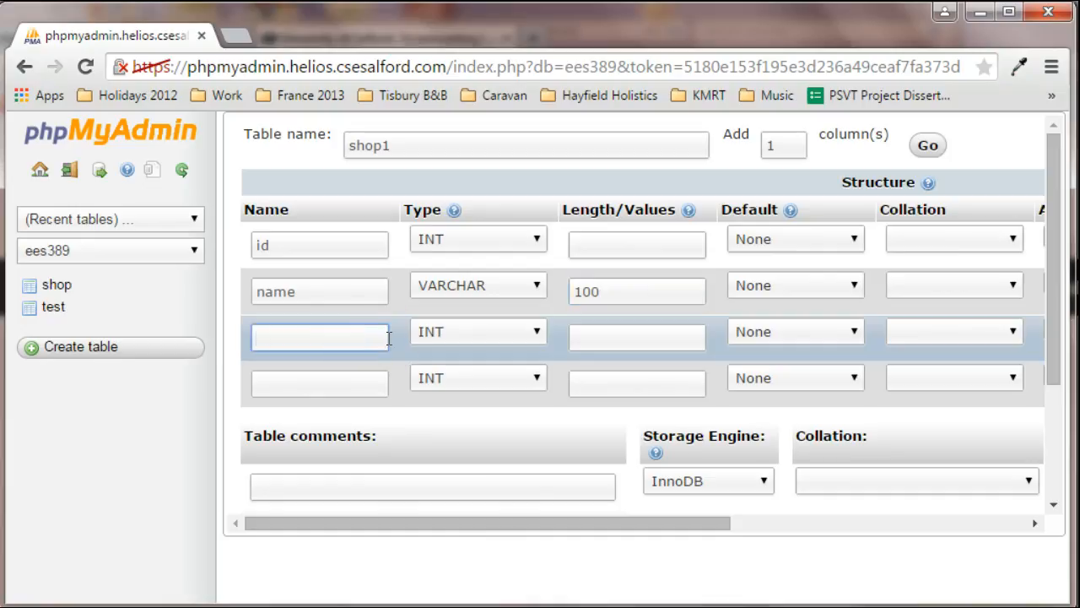
type("type")
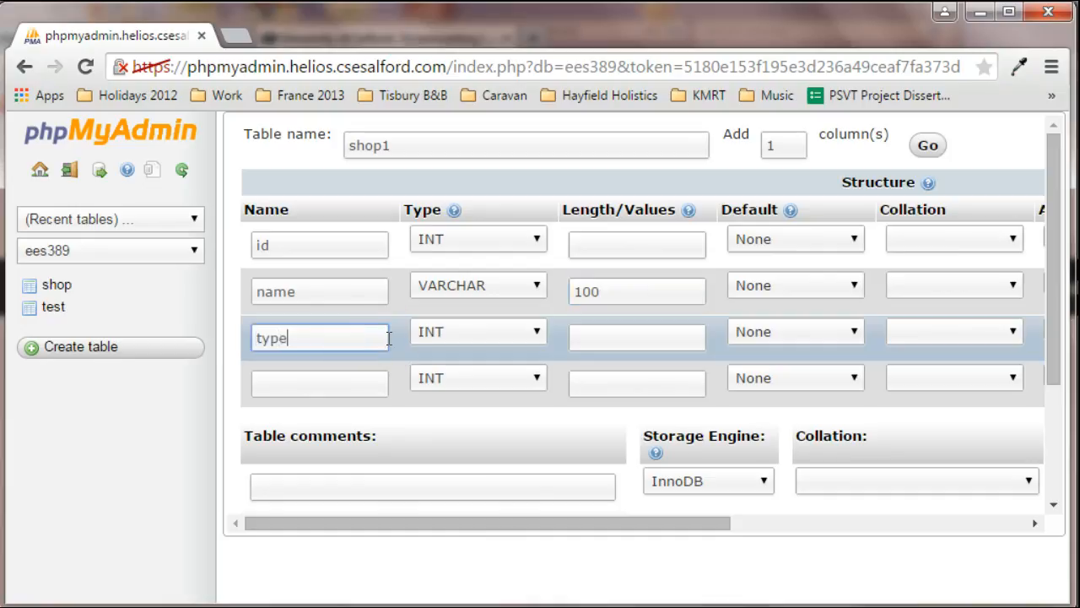
left_click(536, 331)
left_click(487, 376)
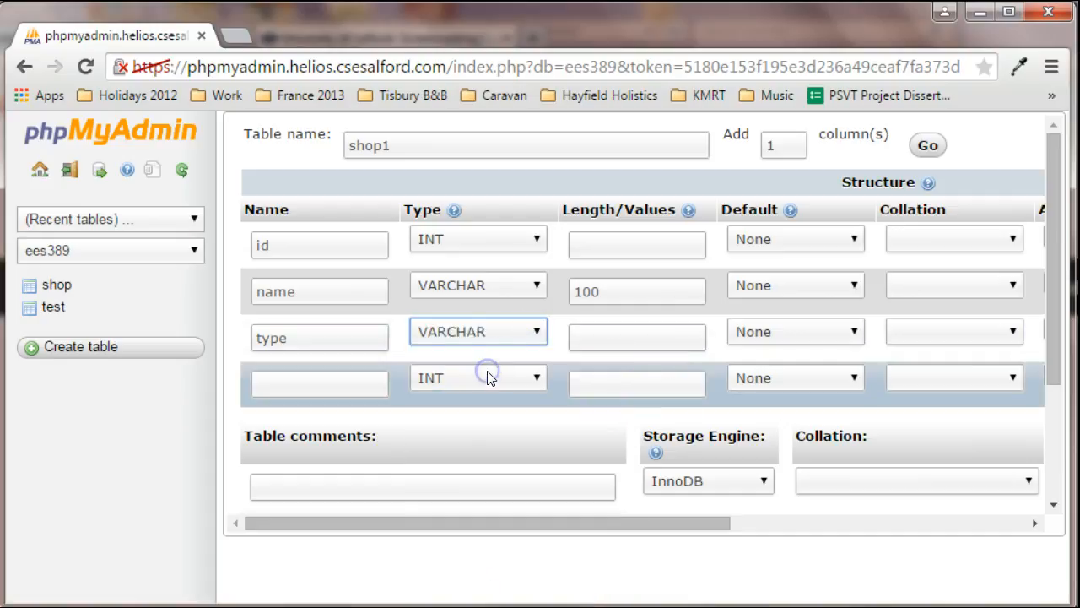
left_click(648, 335)
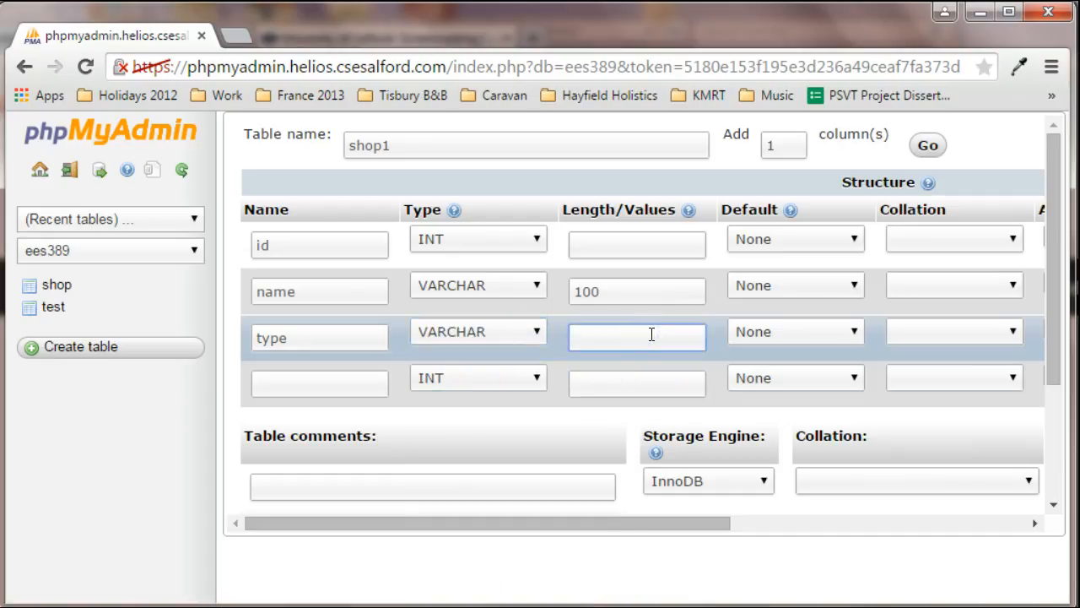
type("30")
Define the fourth column as fragrance with type VARCHAR and length 30
left_click(325, 384)
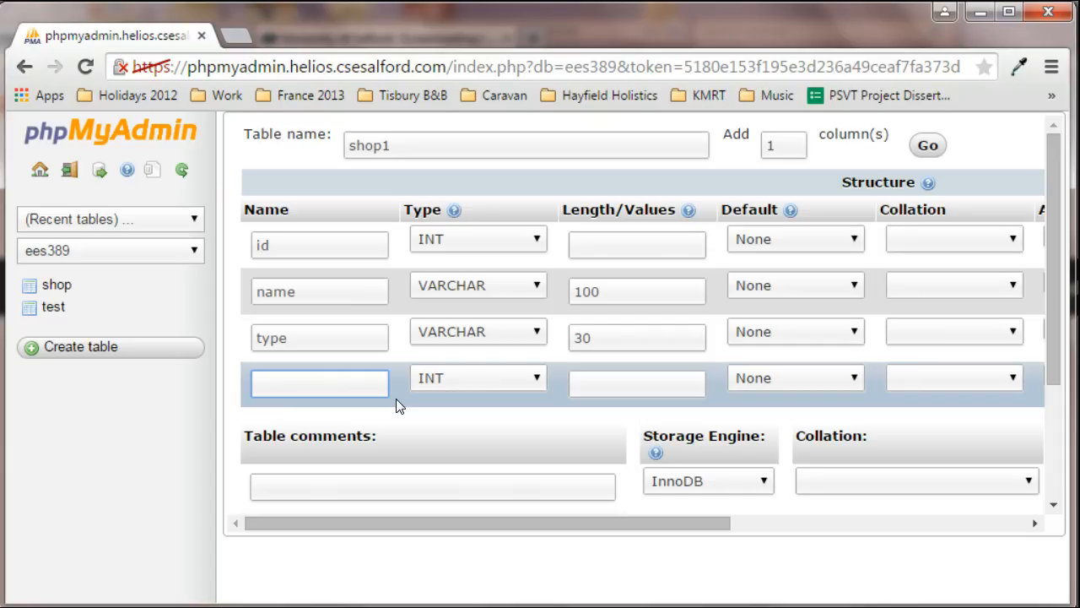
type("fragrance")
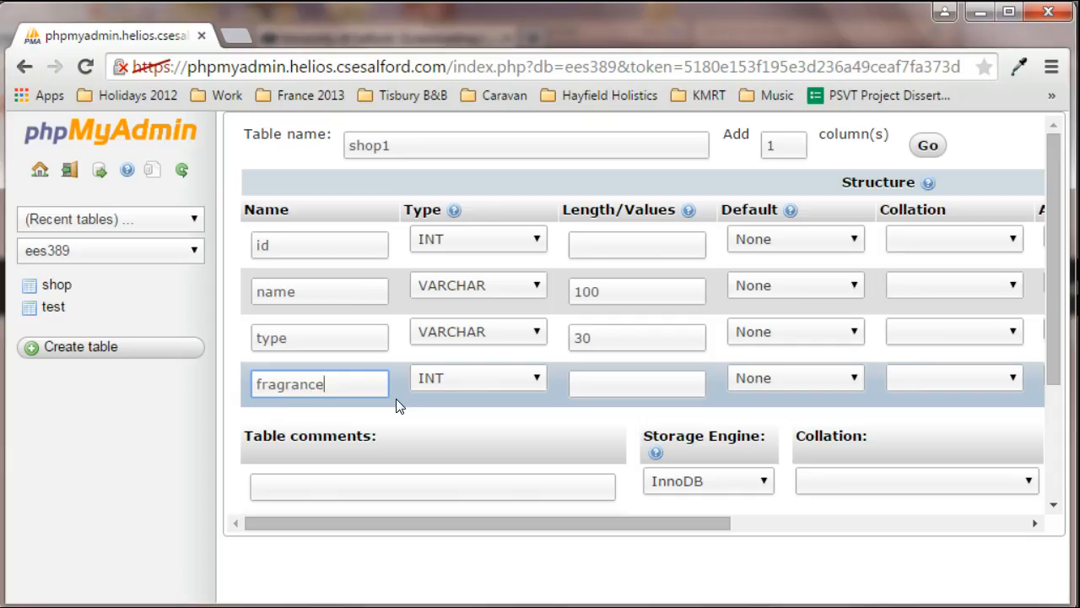
left_click(528, 377)
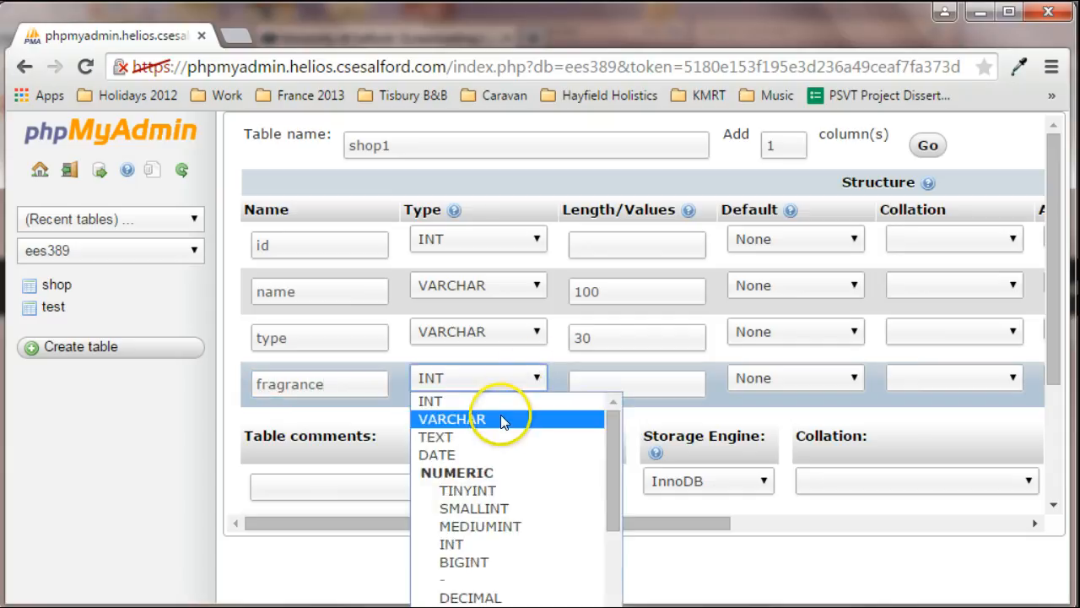
left_click(500, 414)
left_click(607, 384)
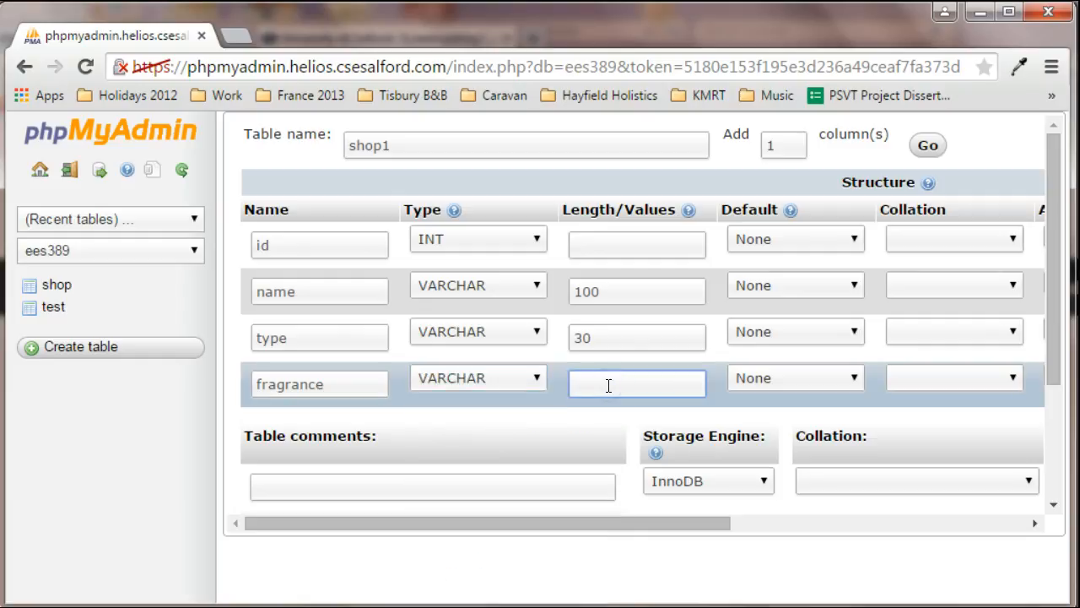
type("30")
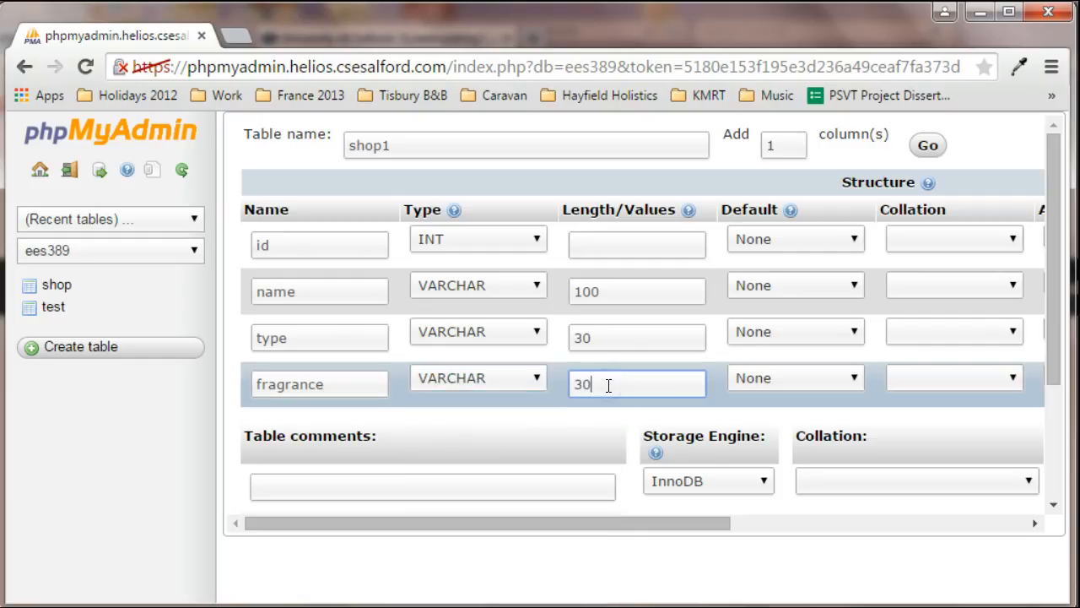
Add one more column to the shop1 table definition and name it price
left_click(1056, 296)
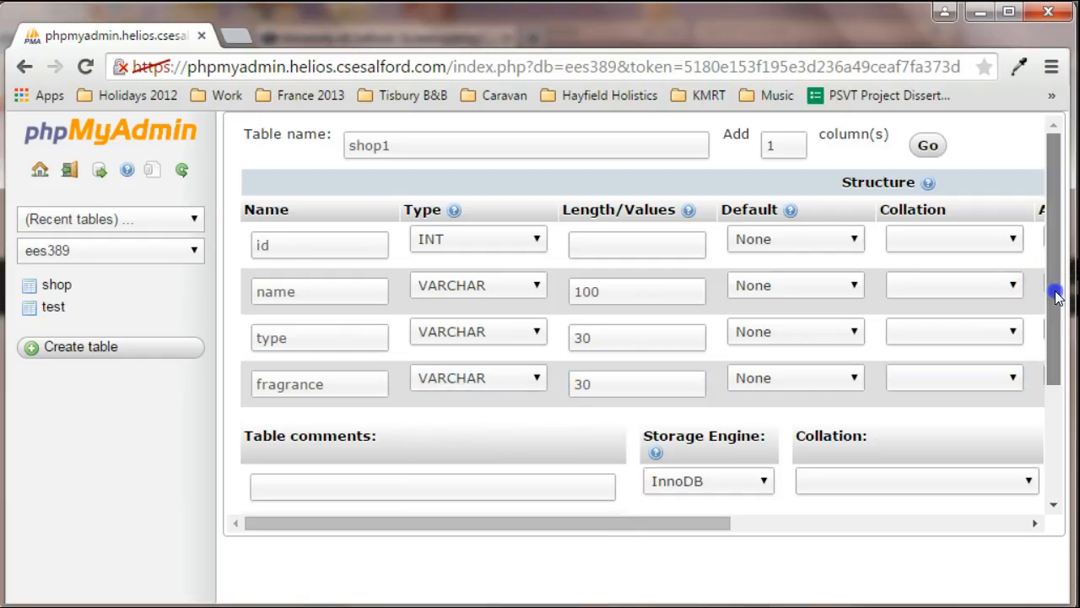
left_click_drag(1056, 296, 1054, 152)
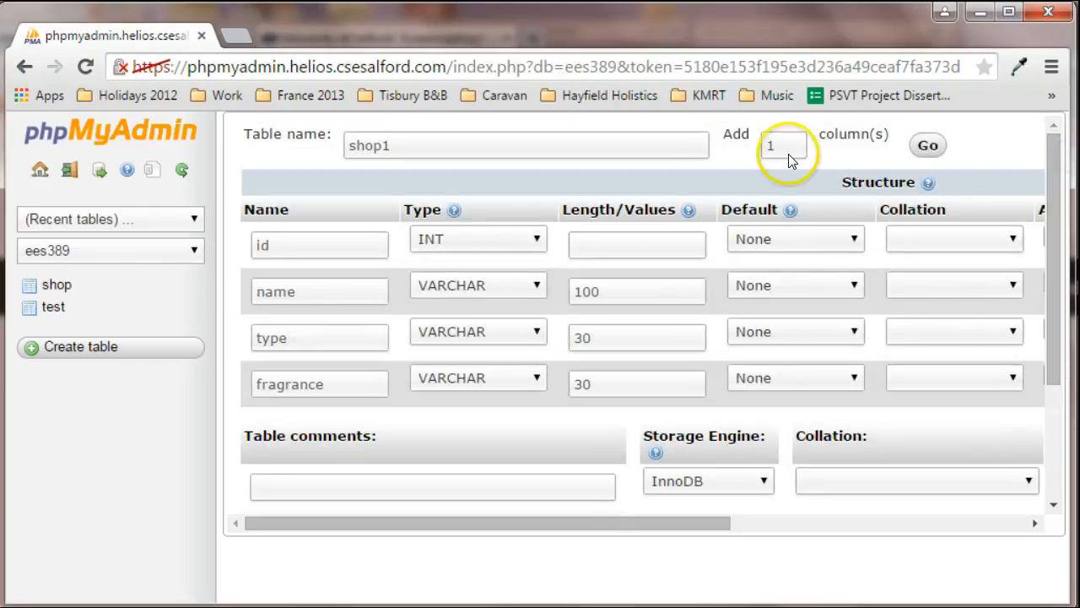
left_click(927, 146)
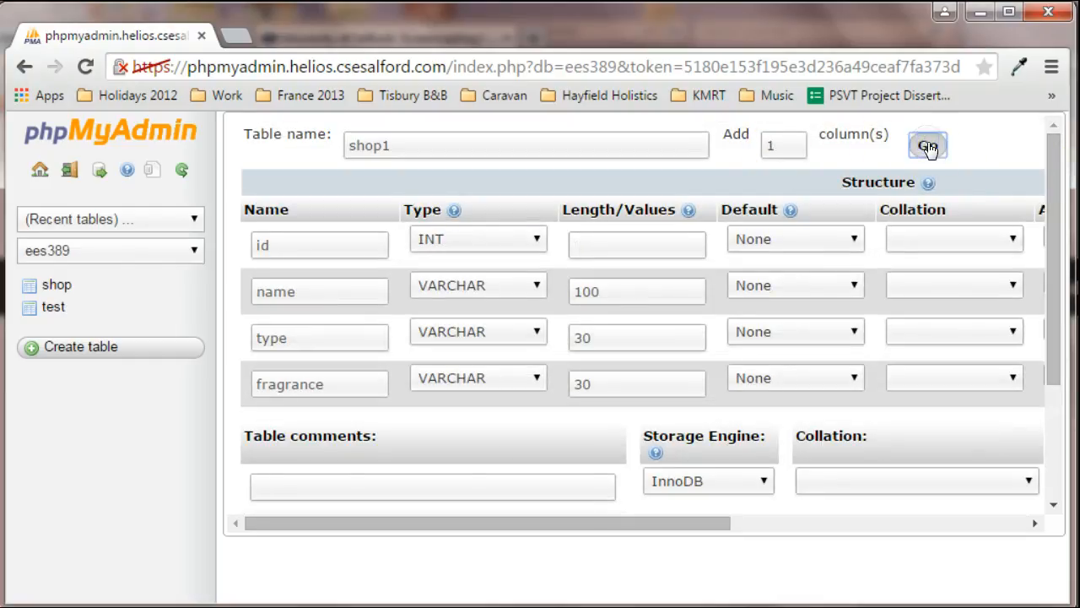
left_click(344, 433)
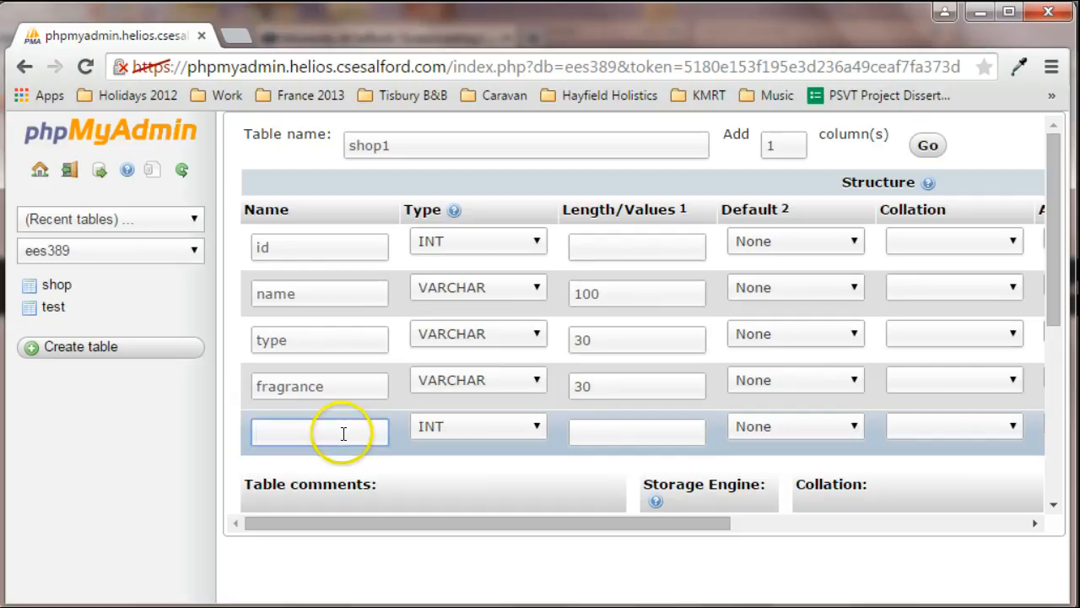
type("price")
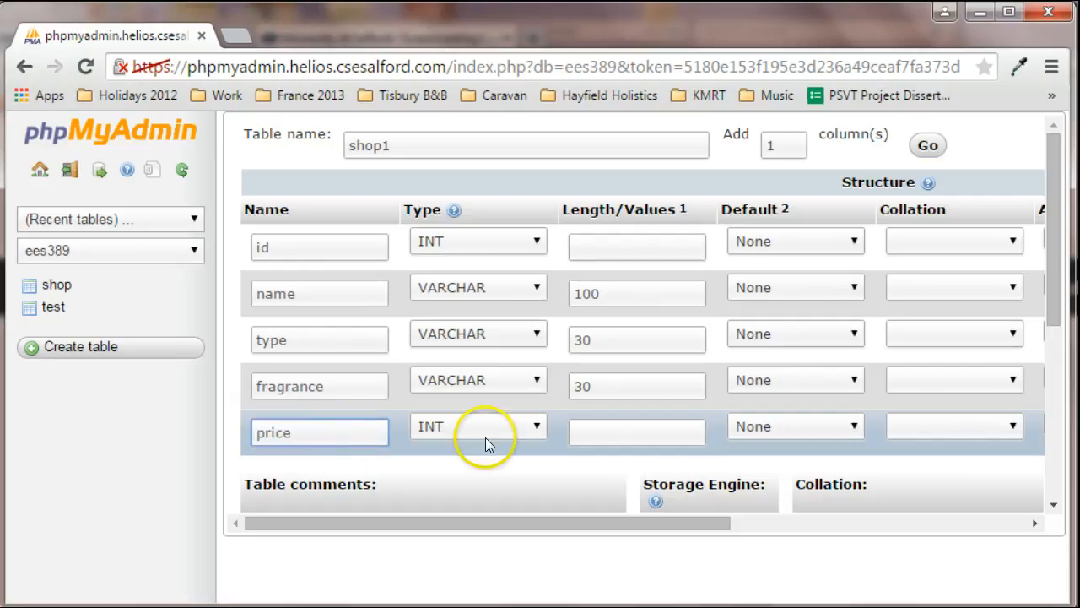
Set the price column's type to VARCHAR and its length to 10
left_click(537, 427)
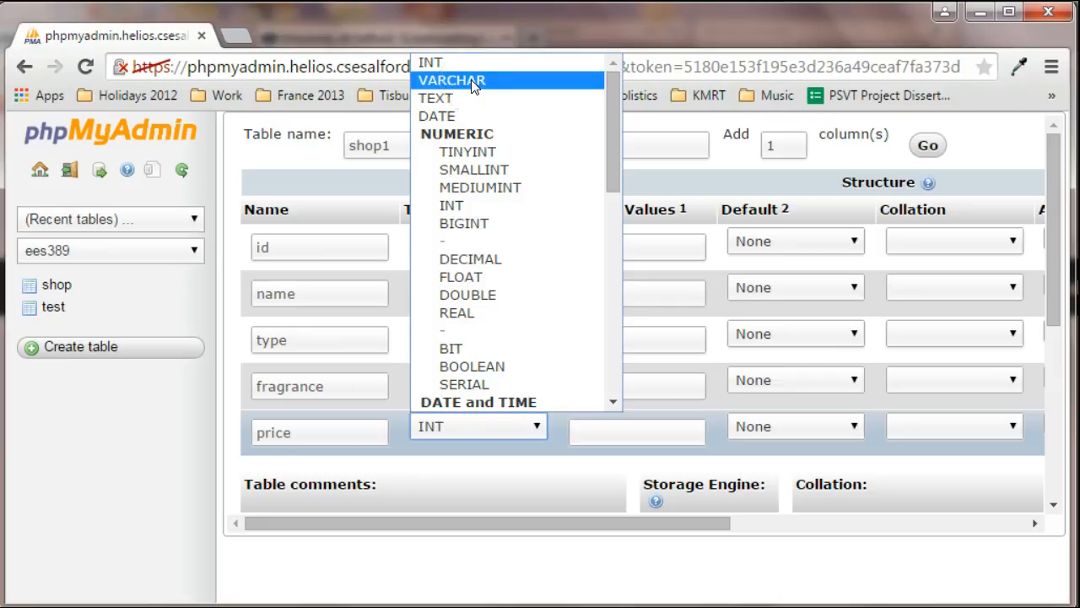
mouse_move(616, 132)
left_mouse_down()
mouse_move(614, 289)
mouse_move(602, 334)
mouse_move(601, 121)
left_mouse_up()
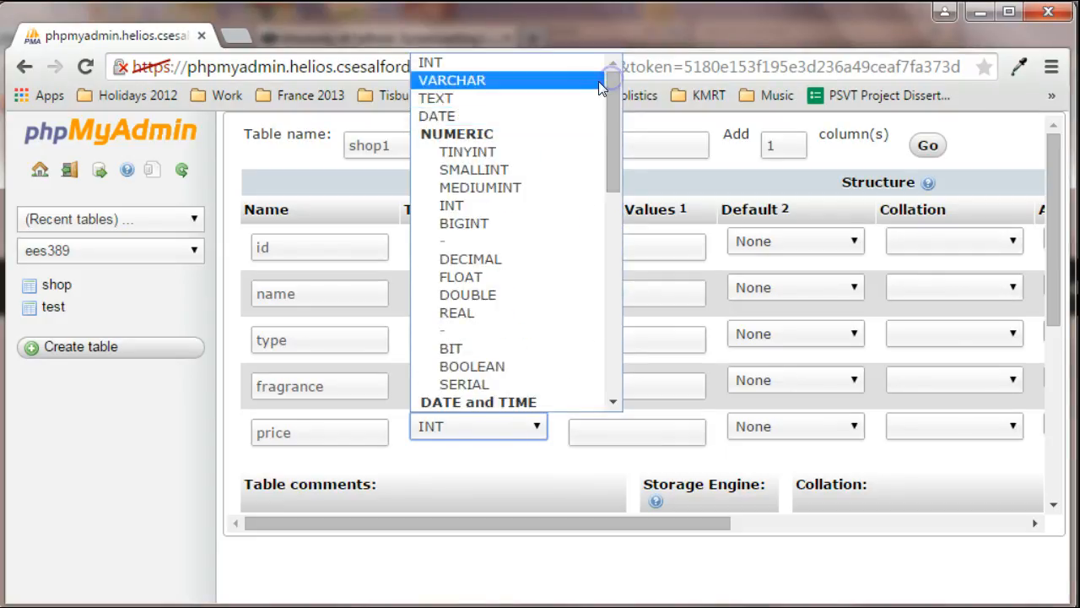
left_click(481, 81)
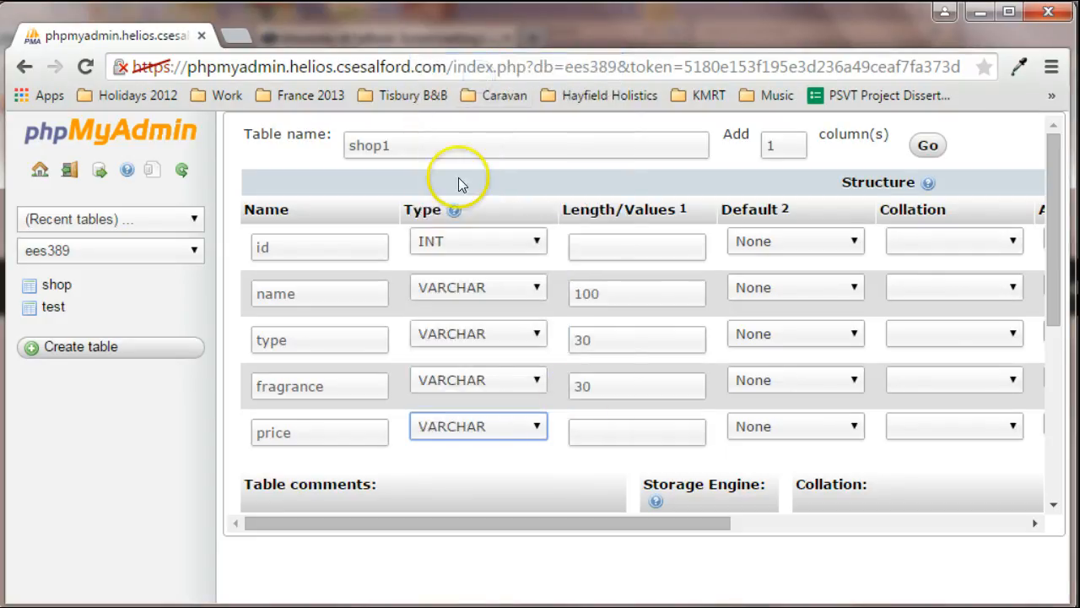
left_click(598, 432)
type("10")
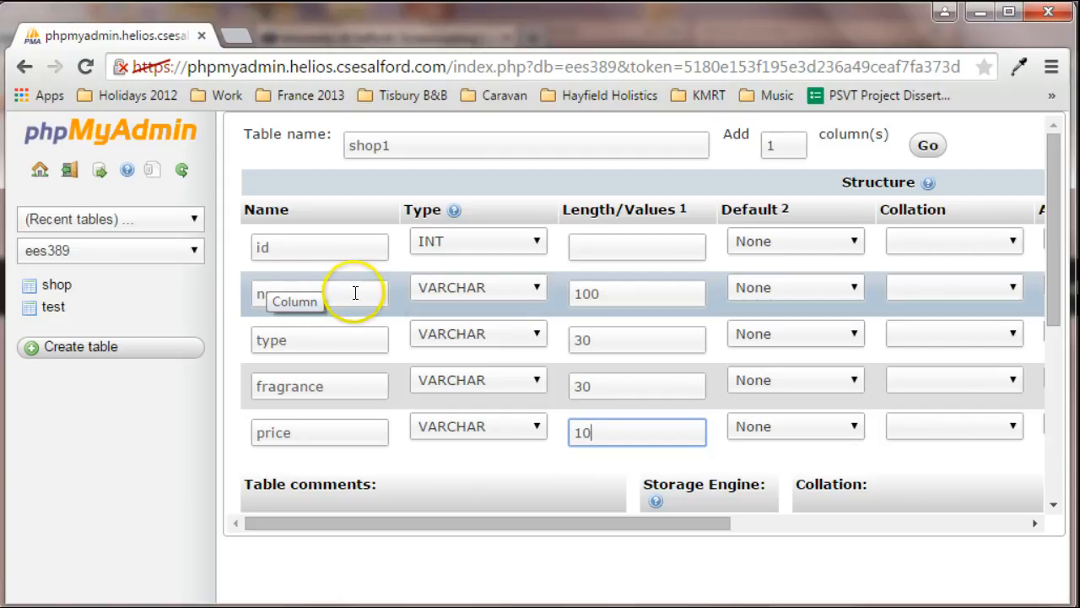
left_click(273, 339)
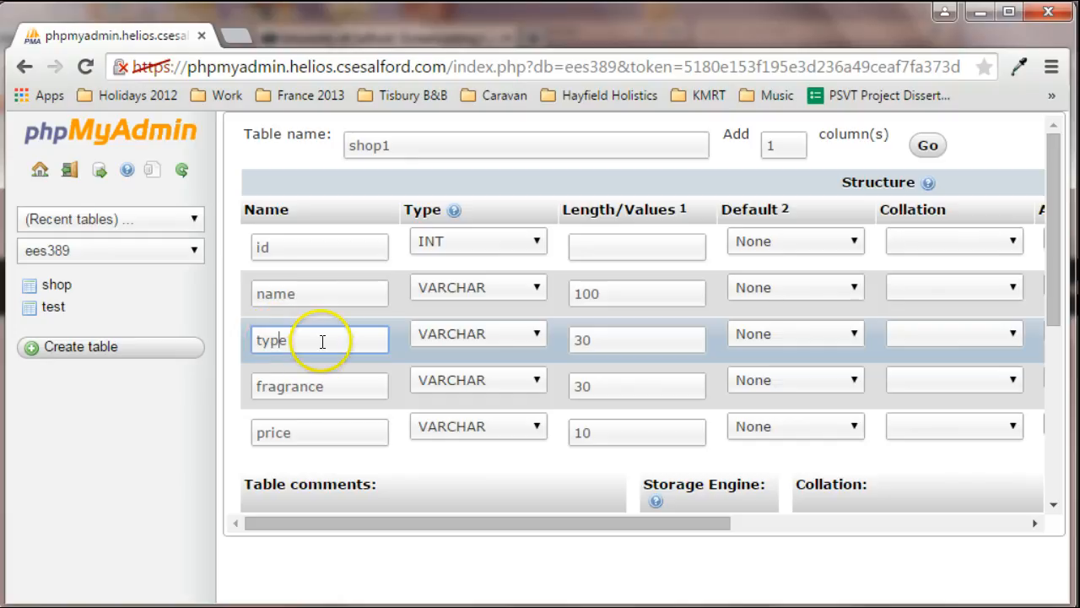
left_click(279, 386)
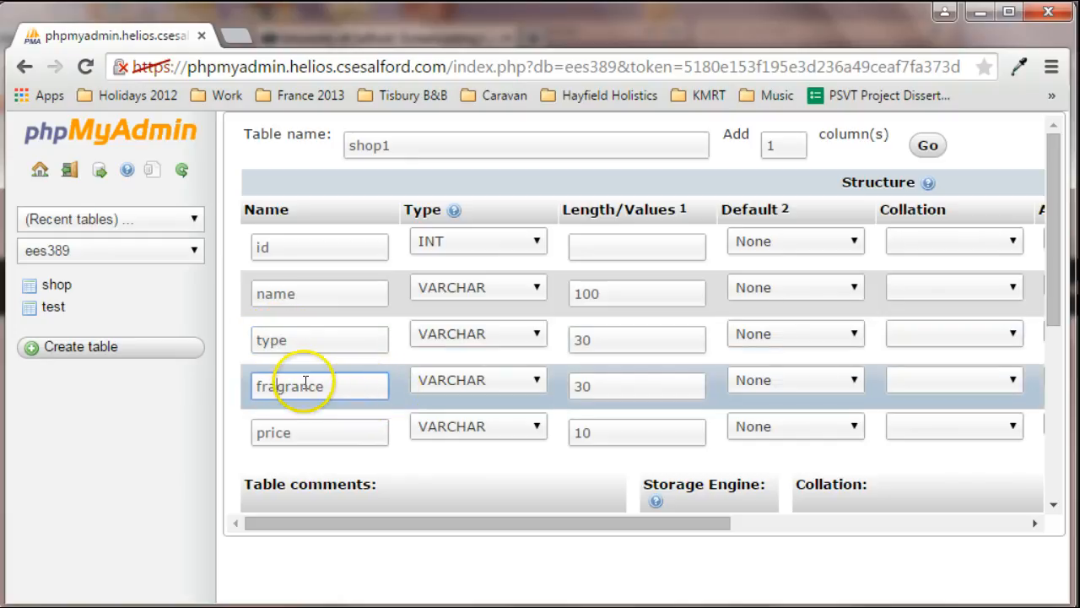
left_click(278, 432)
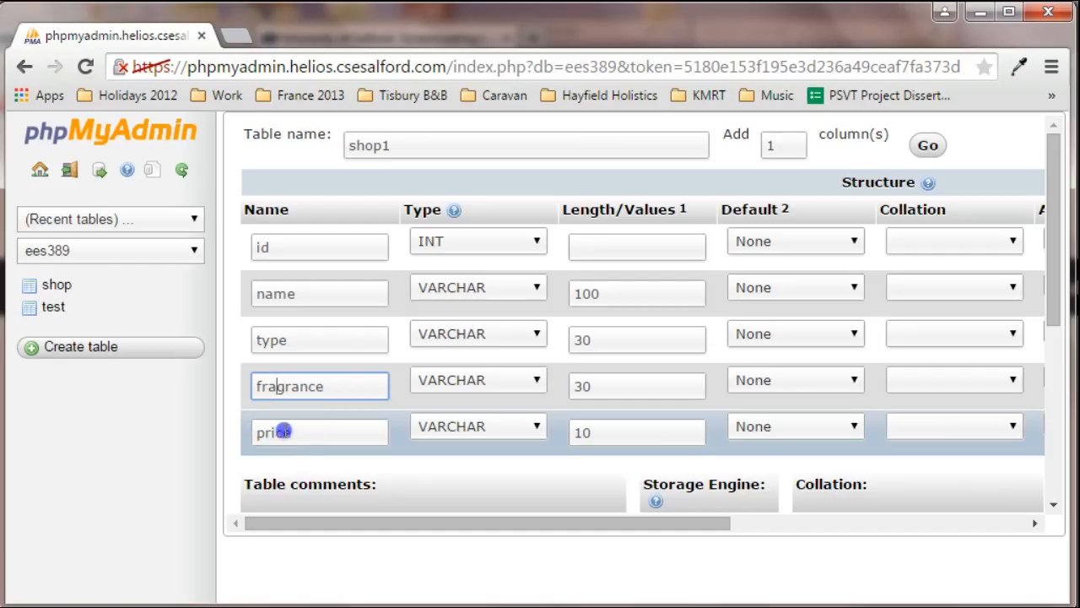
left_click(378, 439)
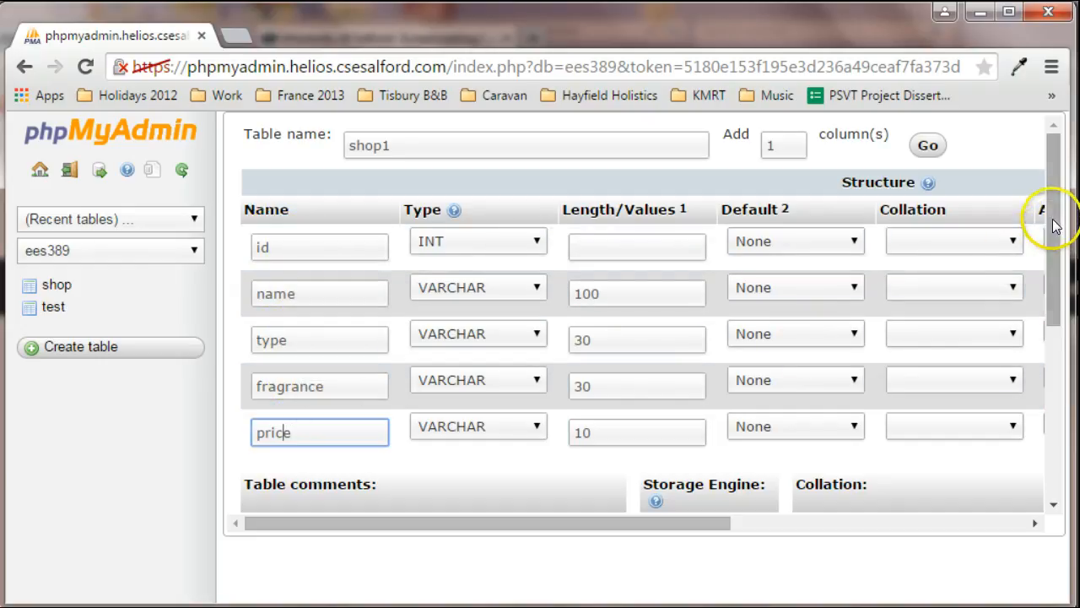
Save the new shop1 table and open it to show its column structure
left_click_drag(1054, 314, 1045, 361)
left_click(988, 335)
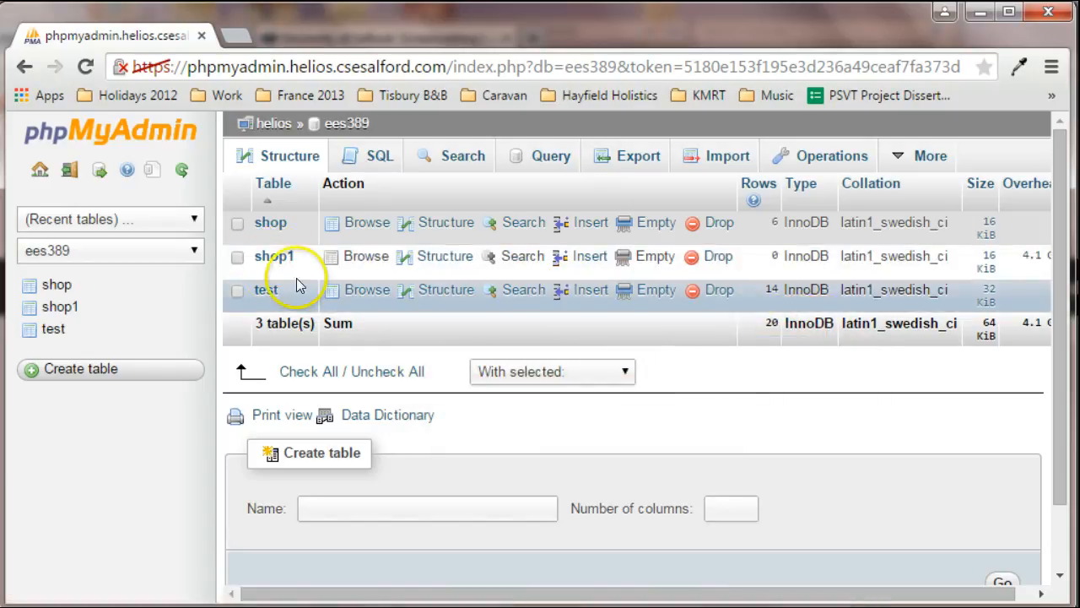
left_click(275, 259)
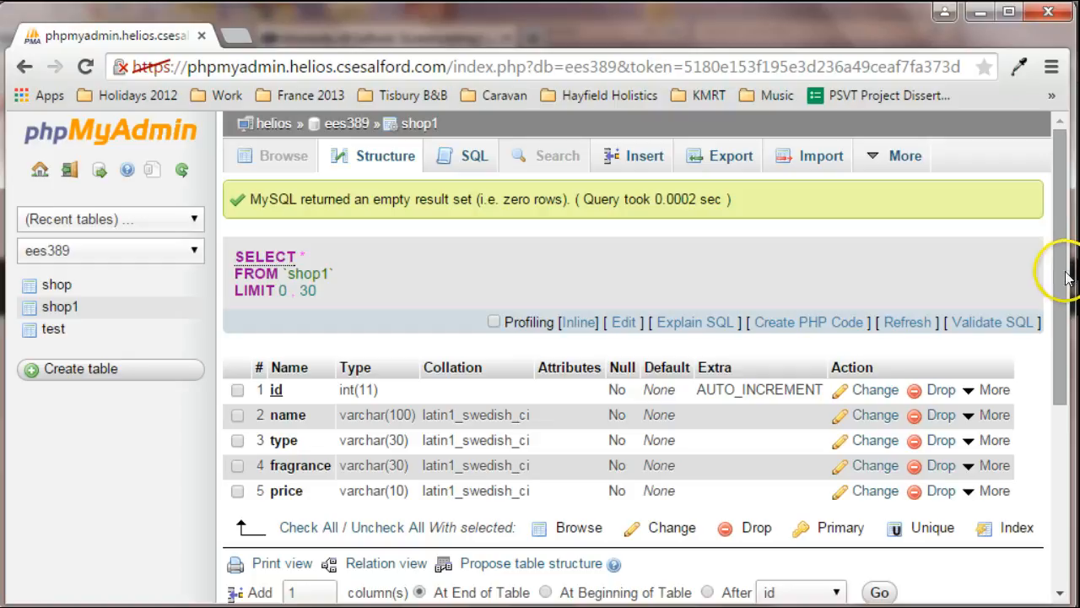
mouse_move(1063, 276)
left_mouse_down()
mouse_move(1069, 419)
mouse_move(1065, 293)
left_mouse_up()
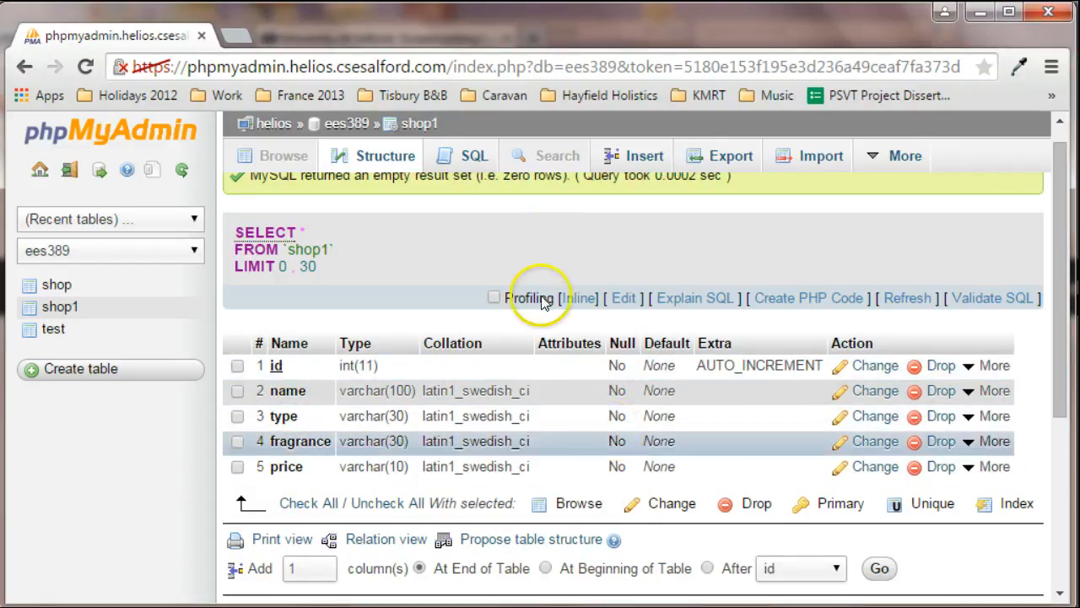
Start inserting rows into shop1 and enter Wild Lavender Soap as the first row's name
left_click(641, 159)
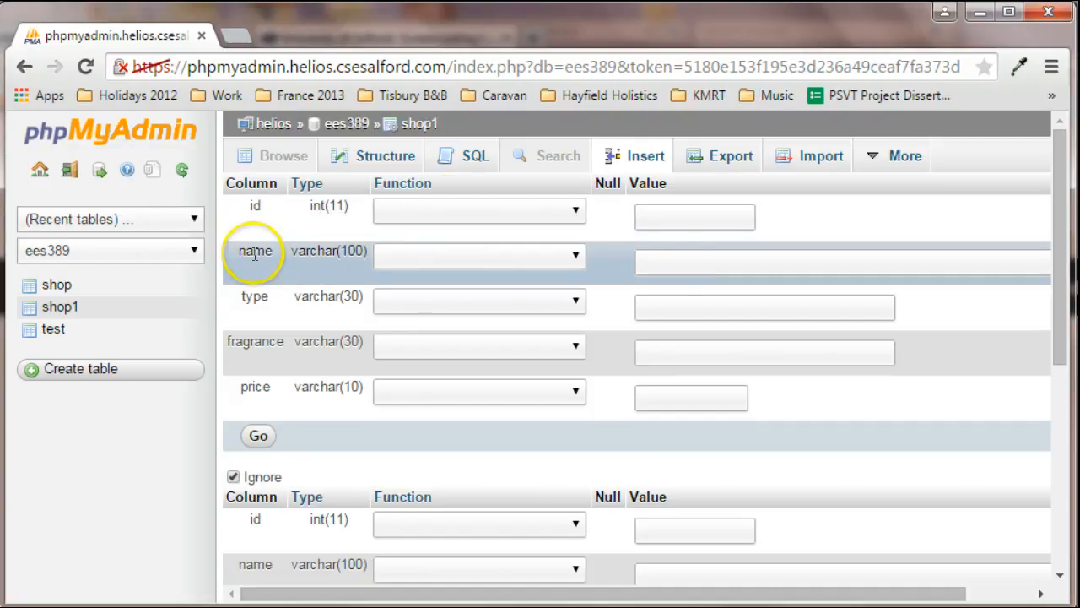
left_click(738, 261)
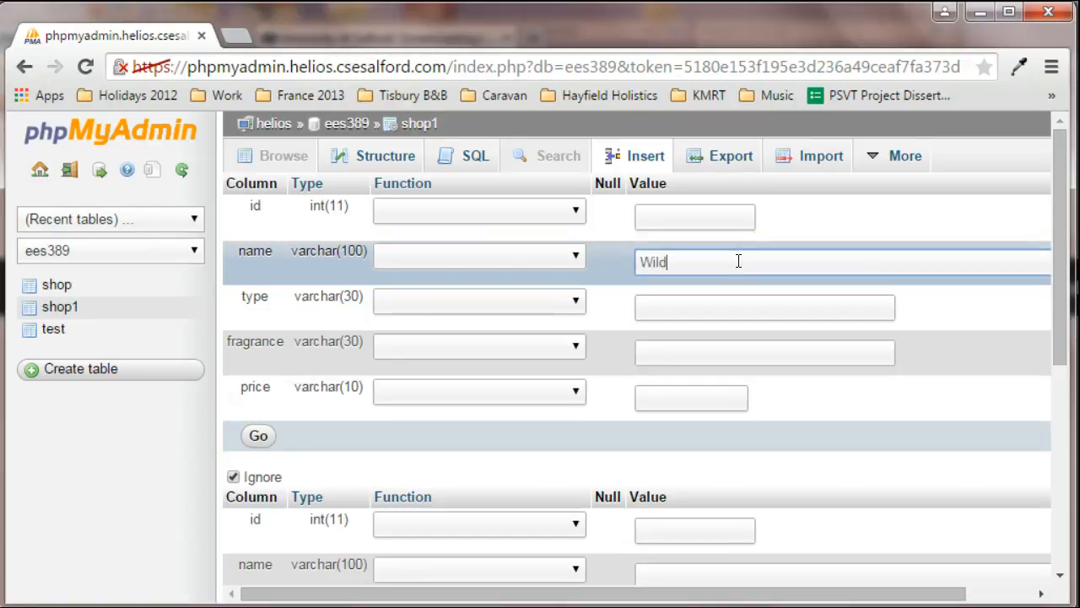
type("Laven")
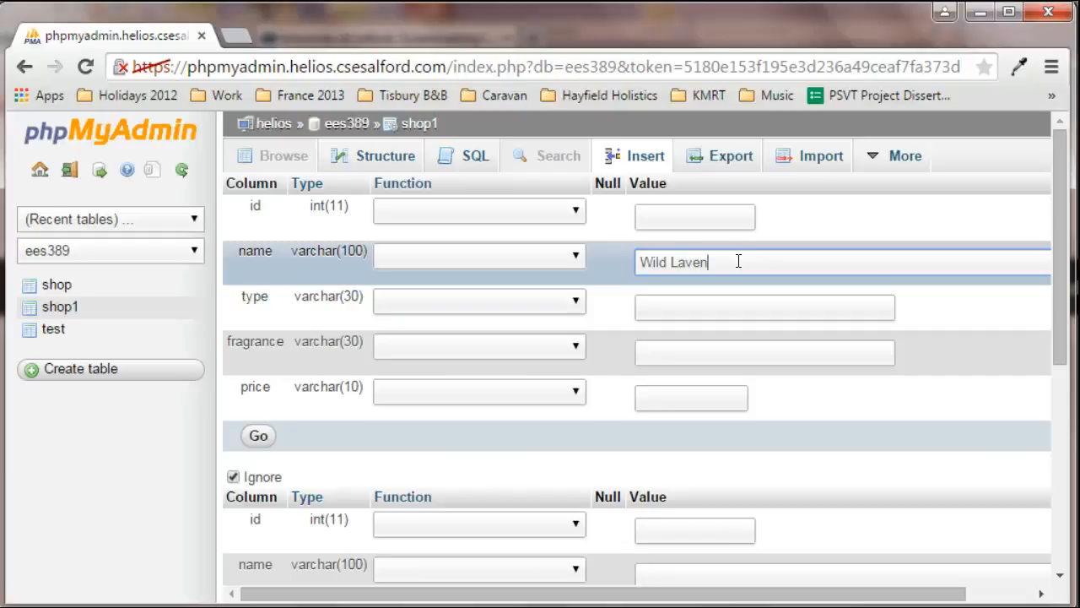
type("der SOapoap")
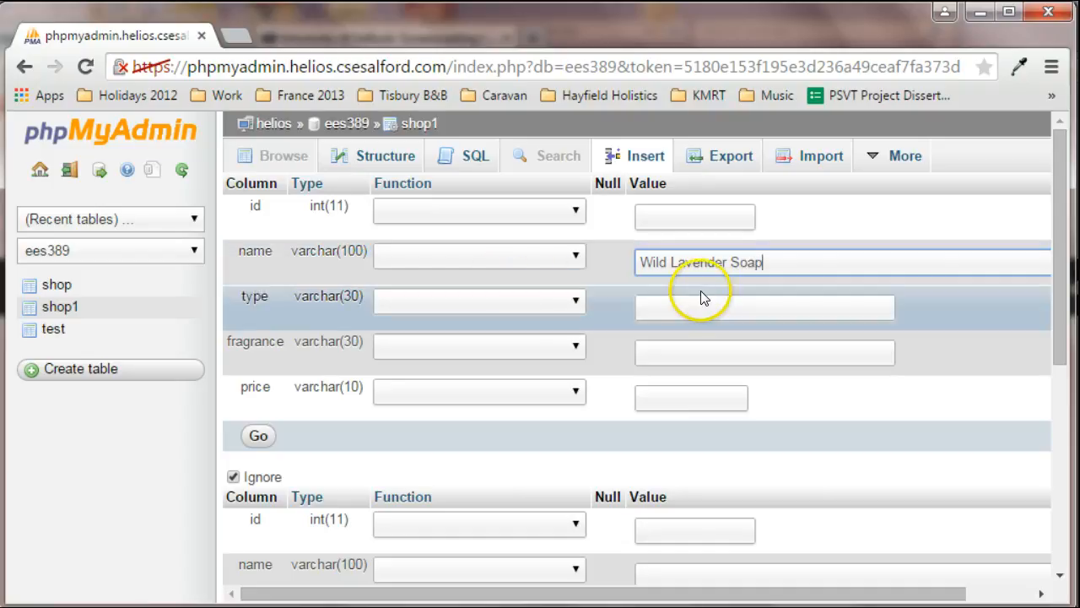
Enter soap as the type of the Wild Lavender Soap row
left_click(714, 311)
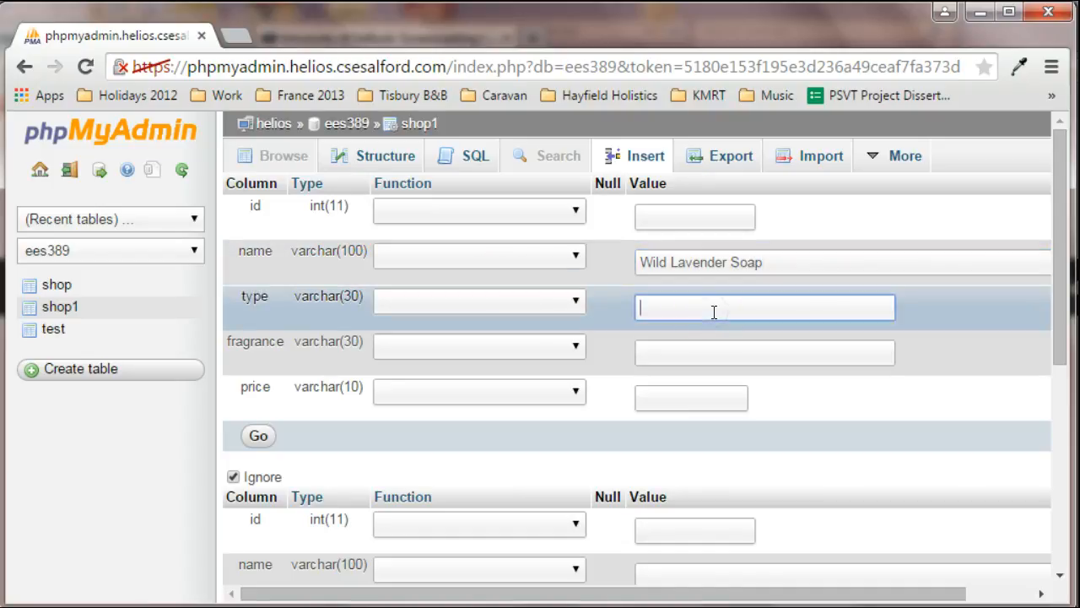
type("soap")
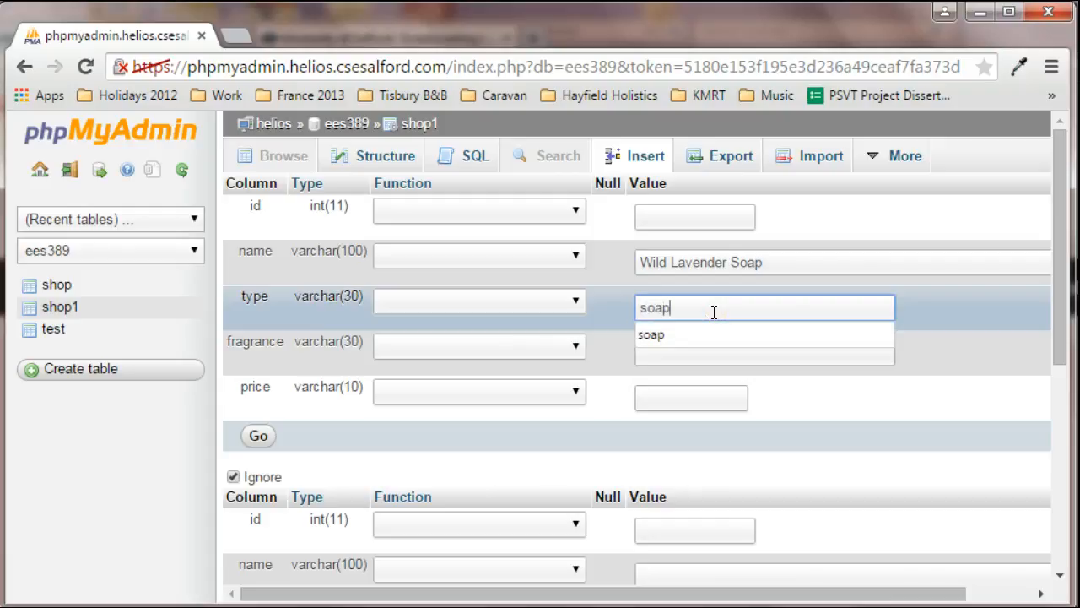
left_click(710, 307)
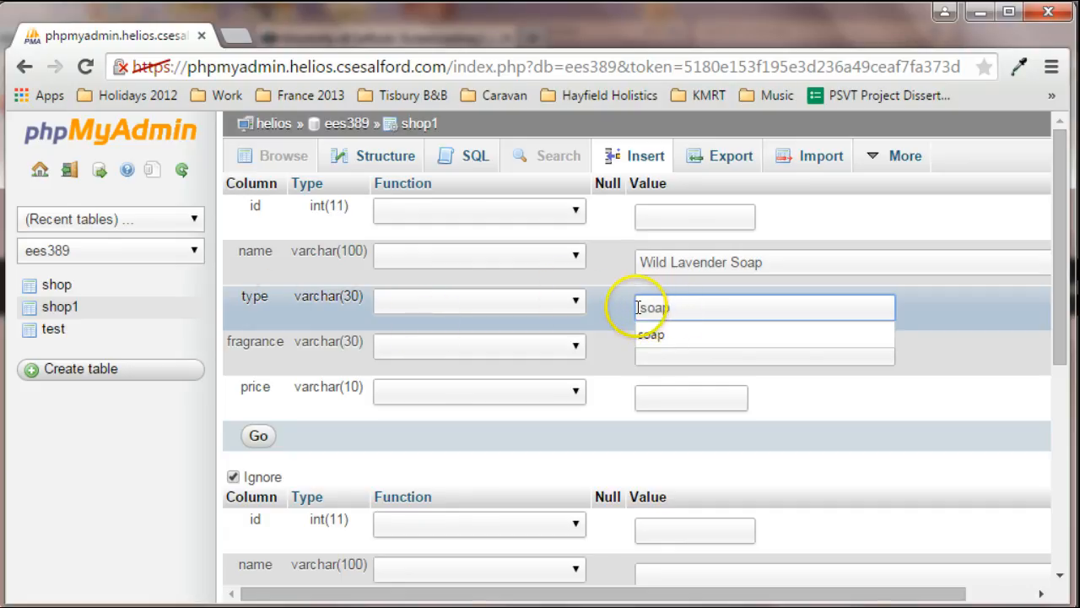
left_click(687, 307)
left_click(671, 333)
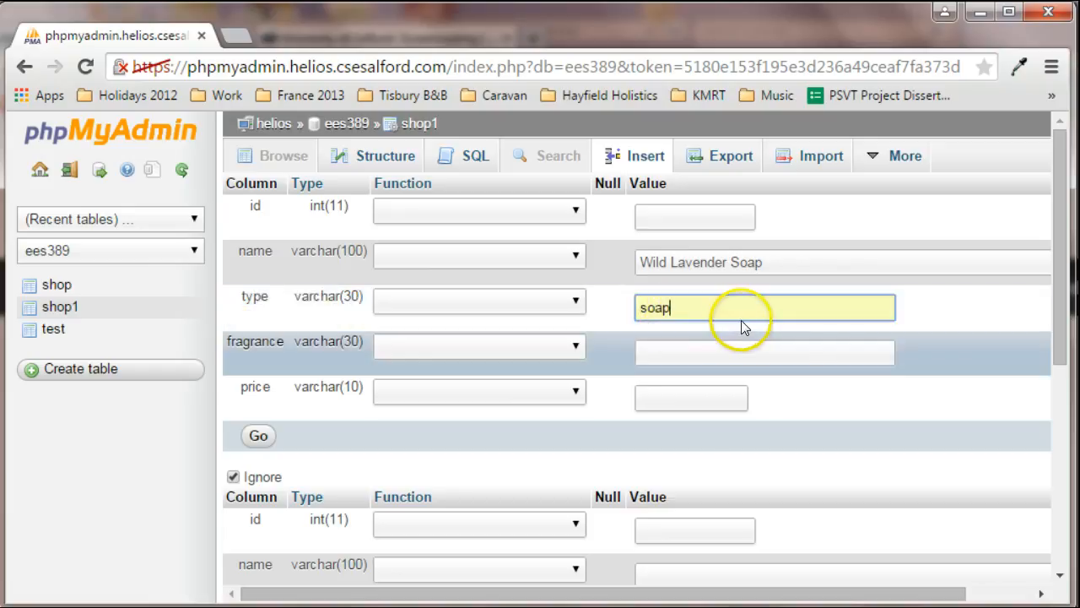
Fill in the first row's fragrance as lavender and its price as 4.00
left_click(679, 351)
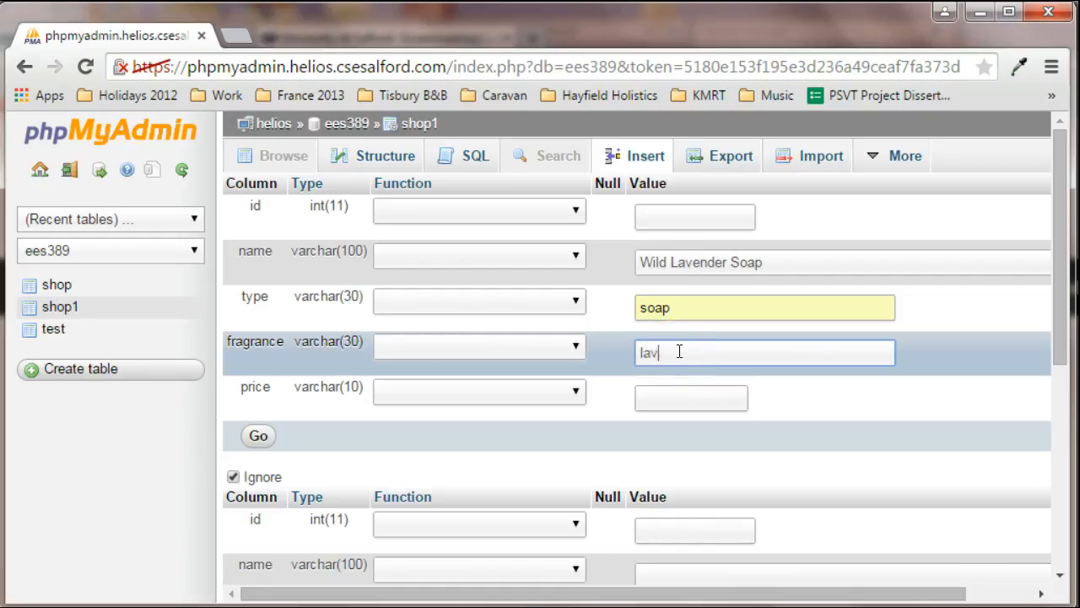
type("lavender")
left_click(689, 399)
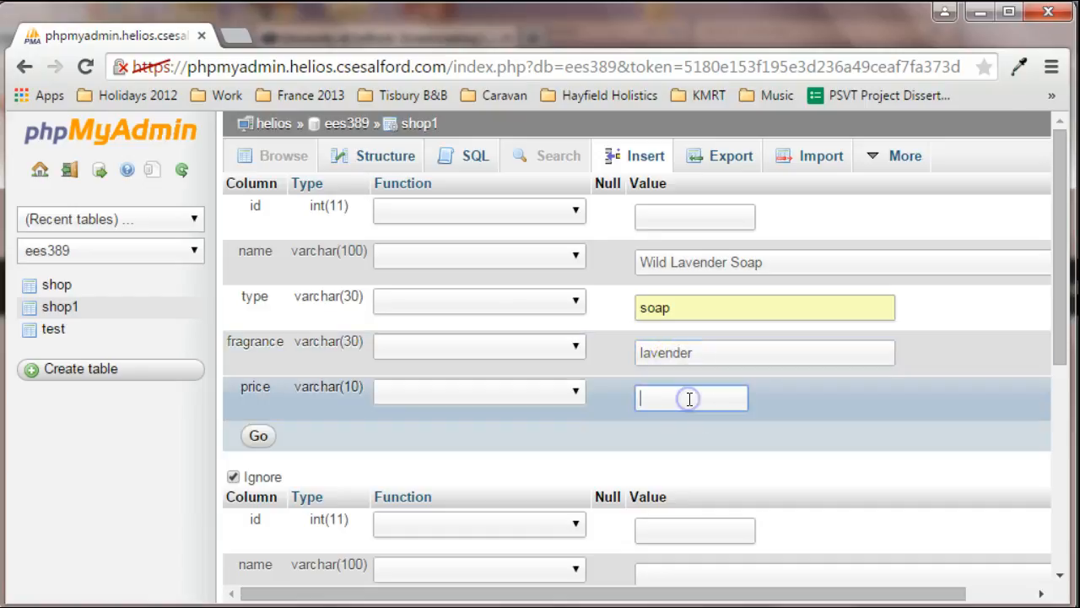
type("4.")
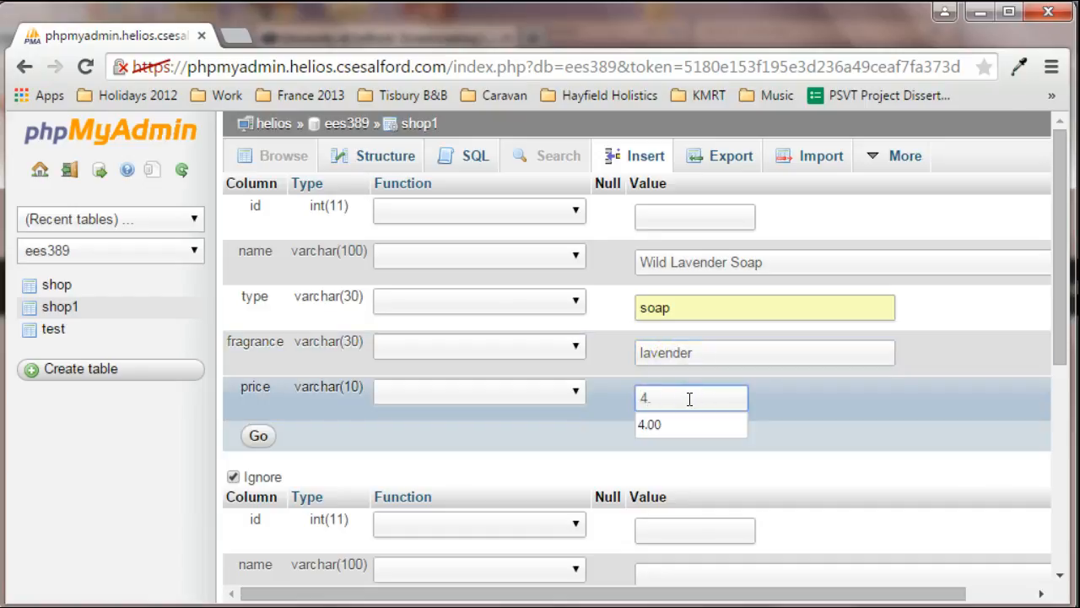
left_click(682, 425)
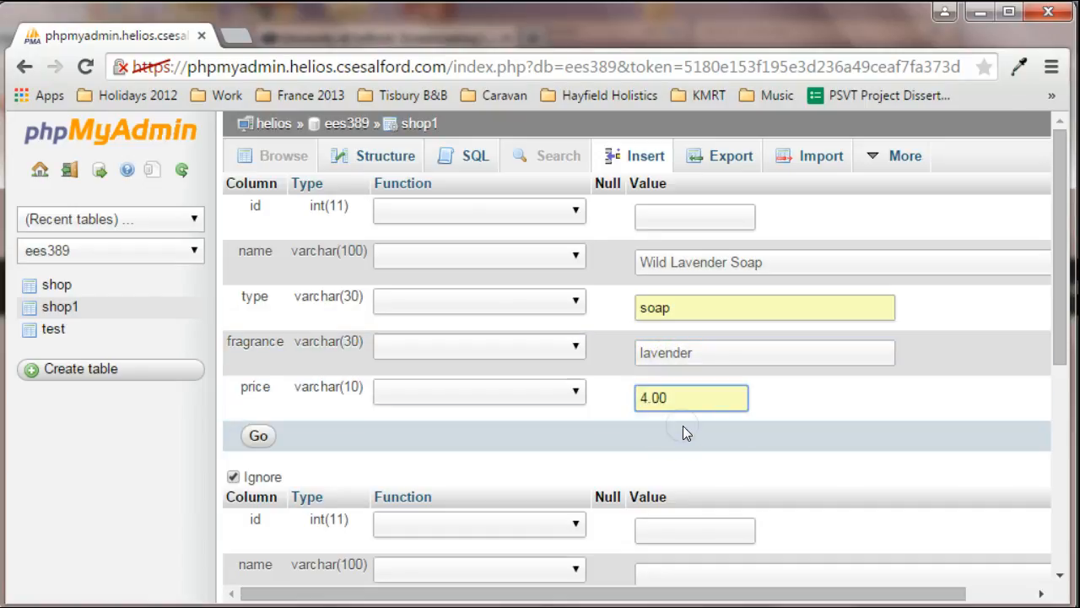
Enter English Rose Soap as the name in the second row's entry form
scroll(558, 441, "down", 1)
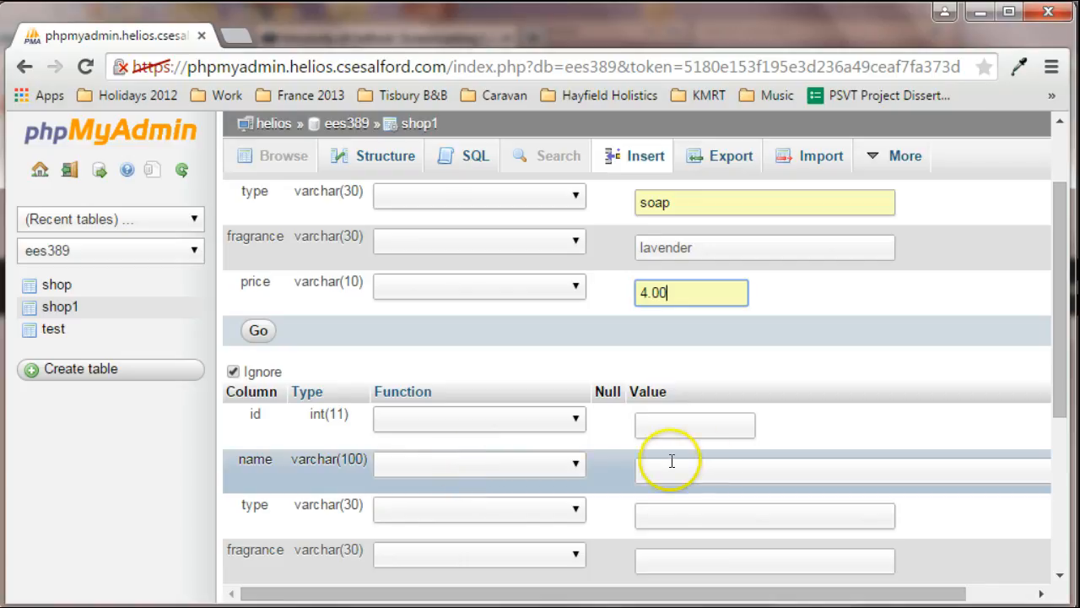
left_click(709, 469)
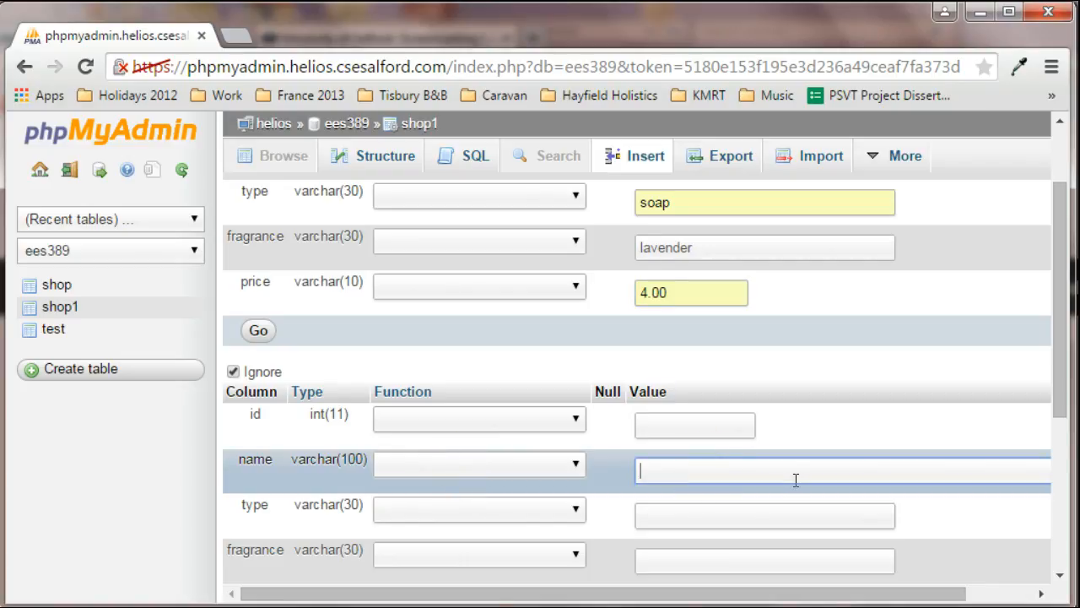
type("Rose")
key("BackSpace")
key("BackSpace")
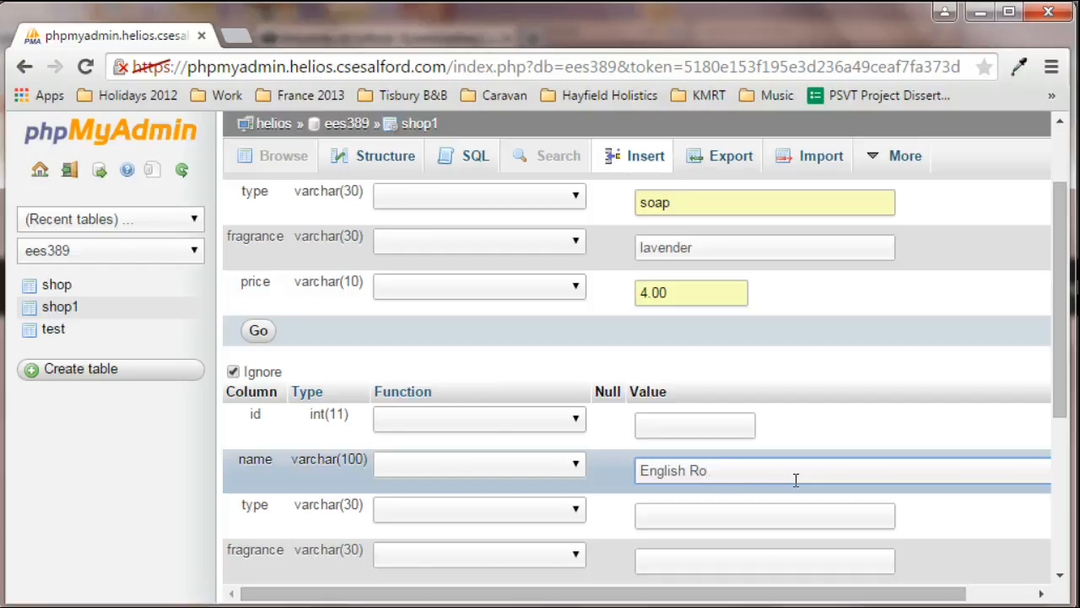
type("SOa")
type("ap")
Fill in the English Rose Soap row's type as soap and its fragrance as rose
left_click(789, 514)
type("s")
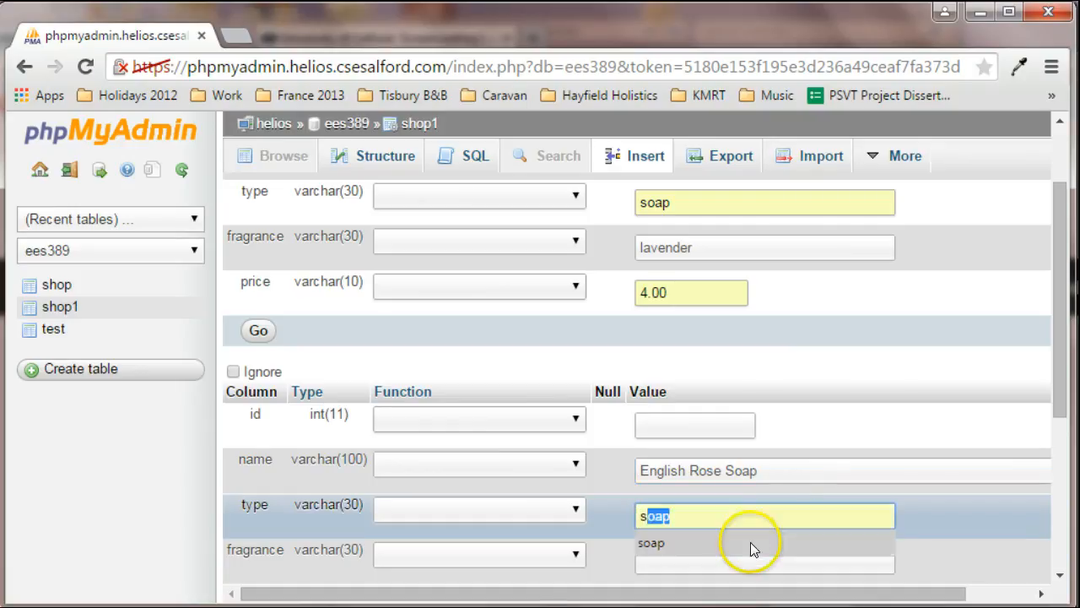
left_click(750, 541)
left_click(750, 559)
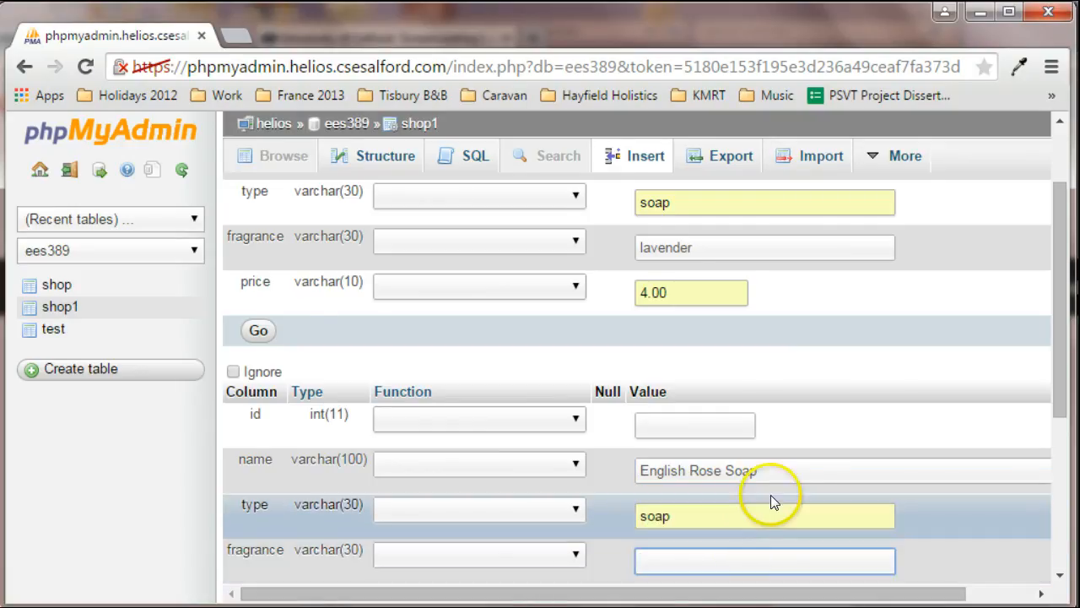
scroll(759, 489, "down", 1)
type("r")
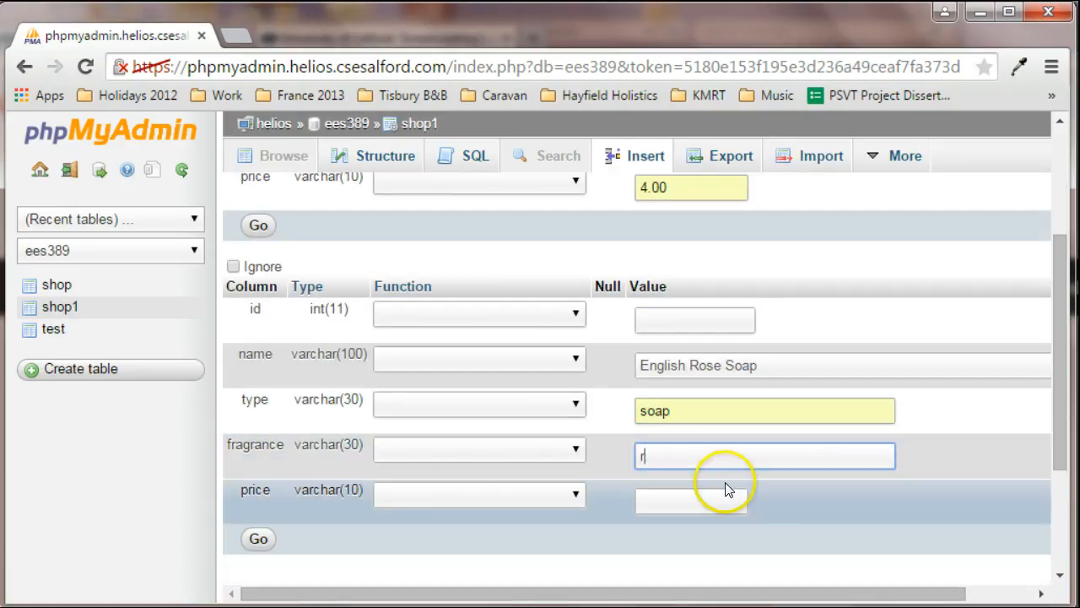
type("ose")
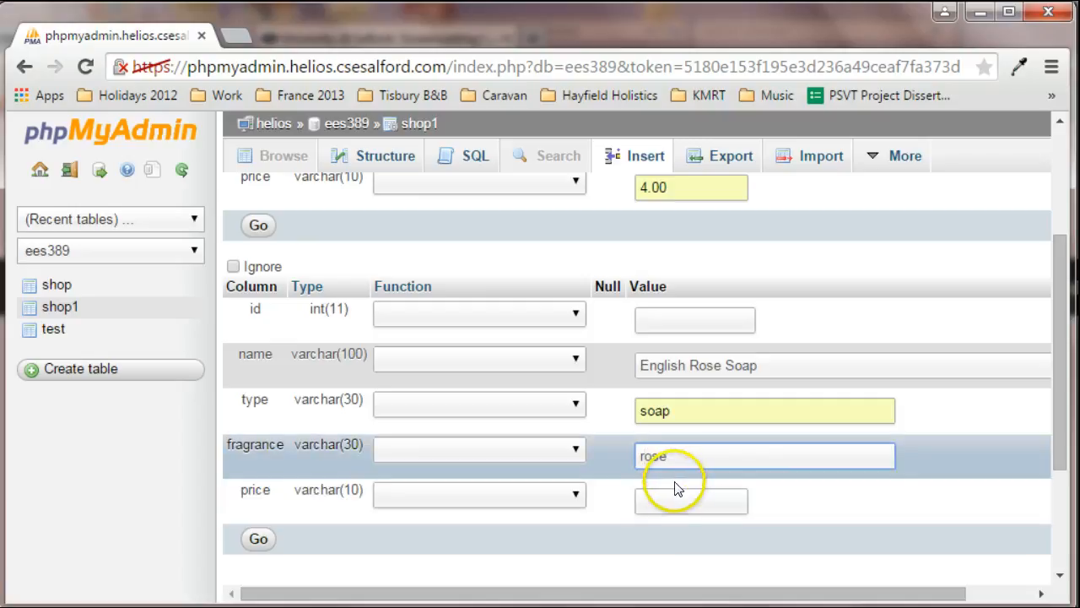
Set the English Rose Soap row's price to 4.00 and submit both product rows to the shop1 table
left_click(686, 501)
type("4")
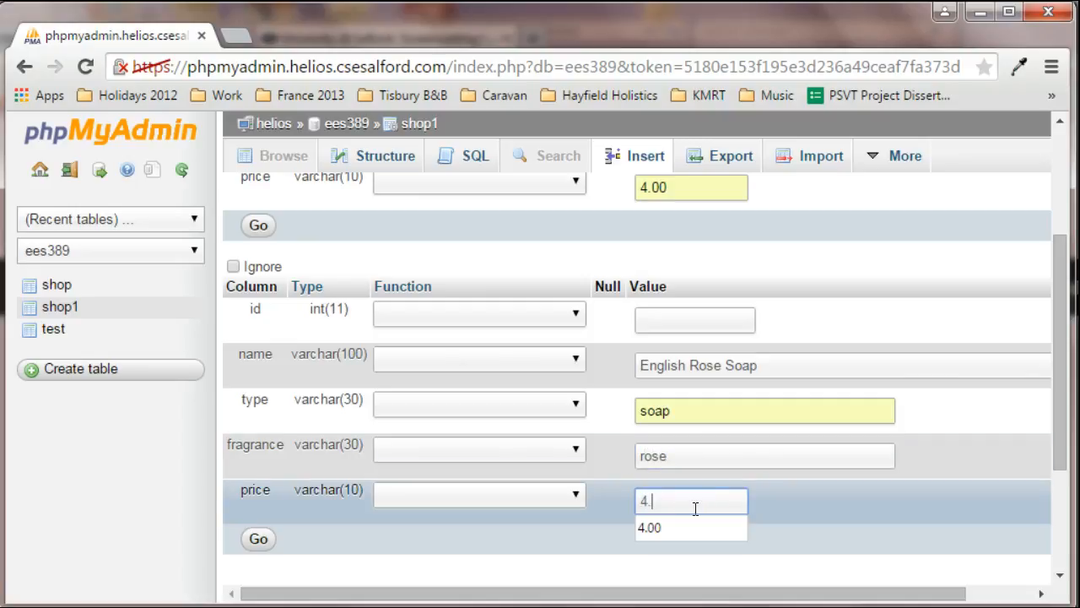
left_click(678, 527)
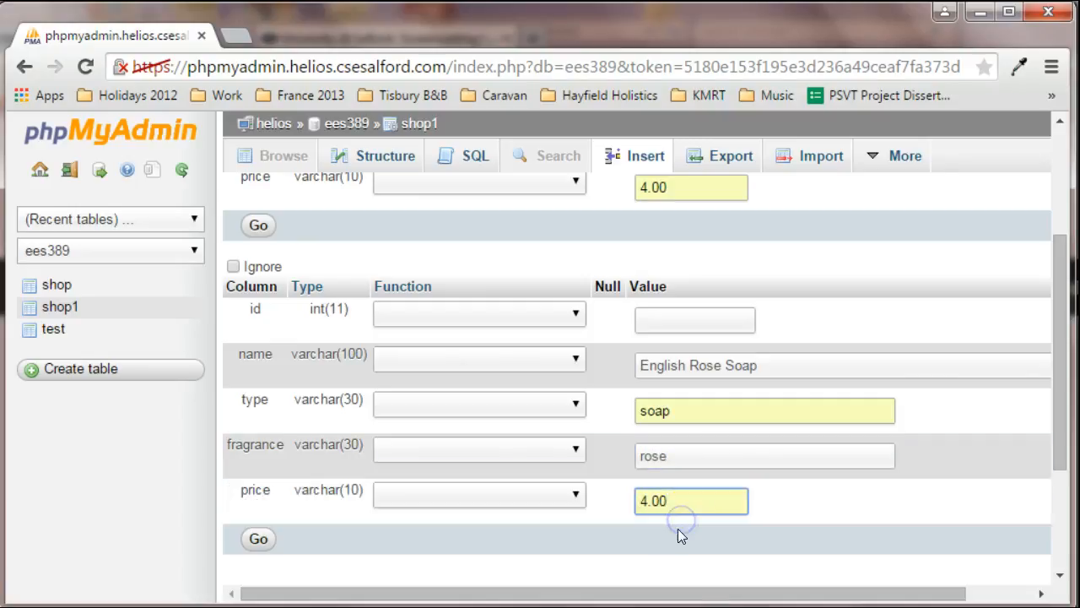
left_click_drag(1065, 348, 1062, 450)
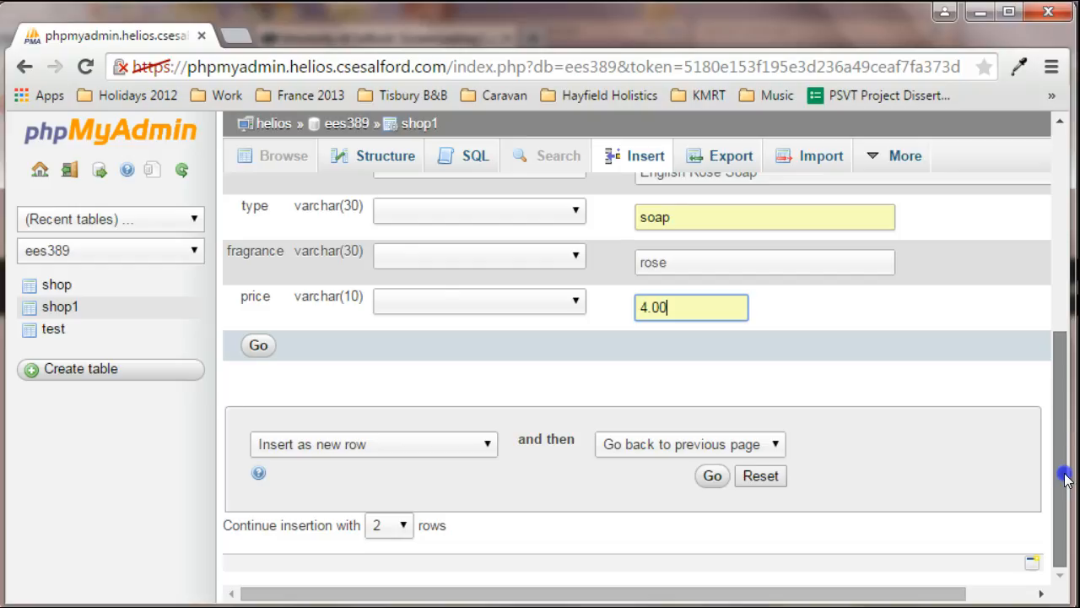
left_click_drag(1061, 407, 1070, 430)
left_click(258, 345)
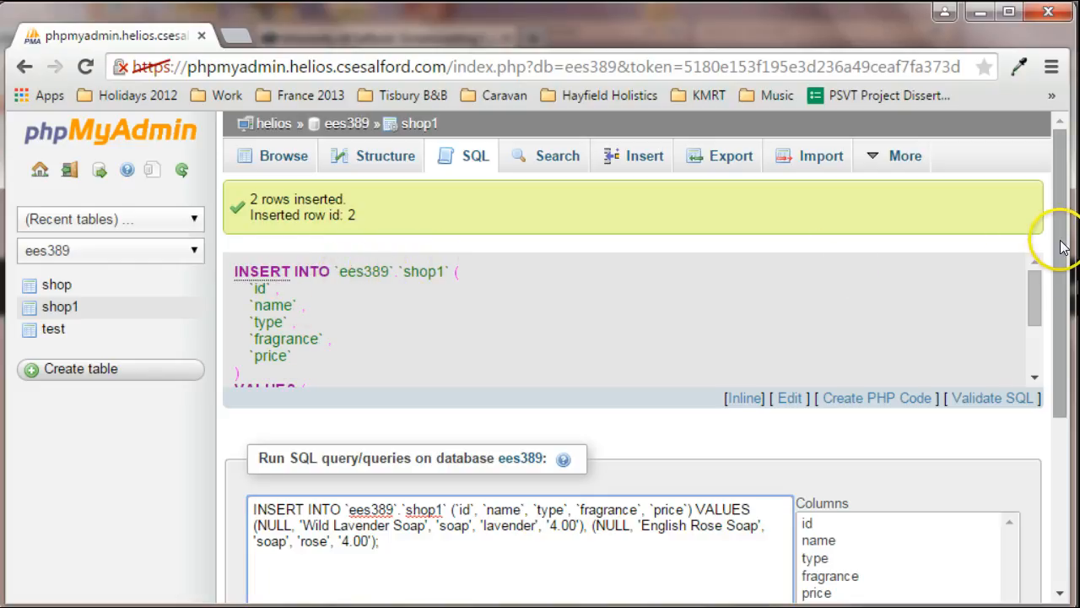
Review the full SQL INSERT statement generated for the two shop1 rows, from its column list through its values
left_click_drag(1054, 243, 1045, 274)
scroll(1037, 329, "down", 3)
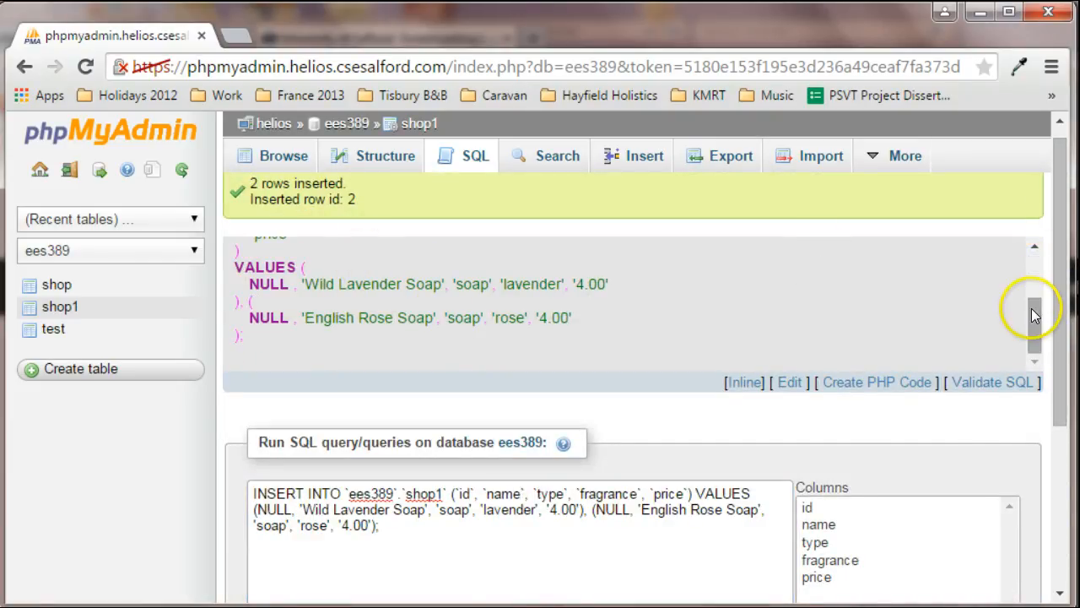
left_click_drag(1033, 319, 1037, 248)
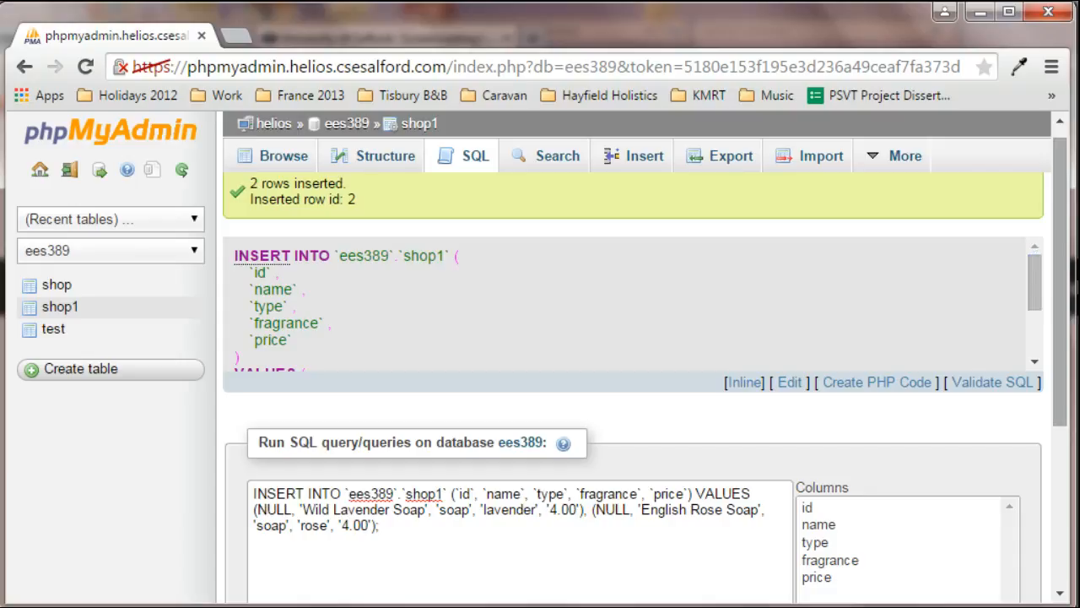
left_click_drag(1056, 357, 1054, 174)
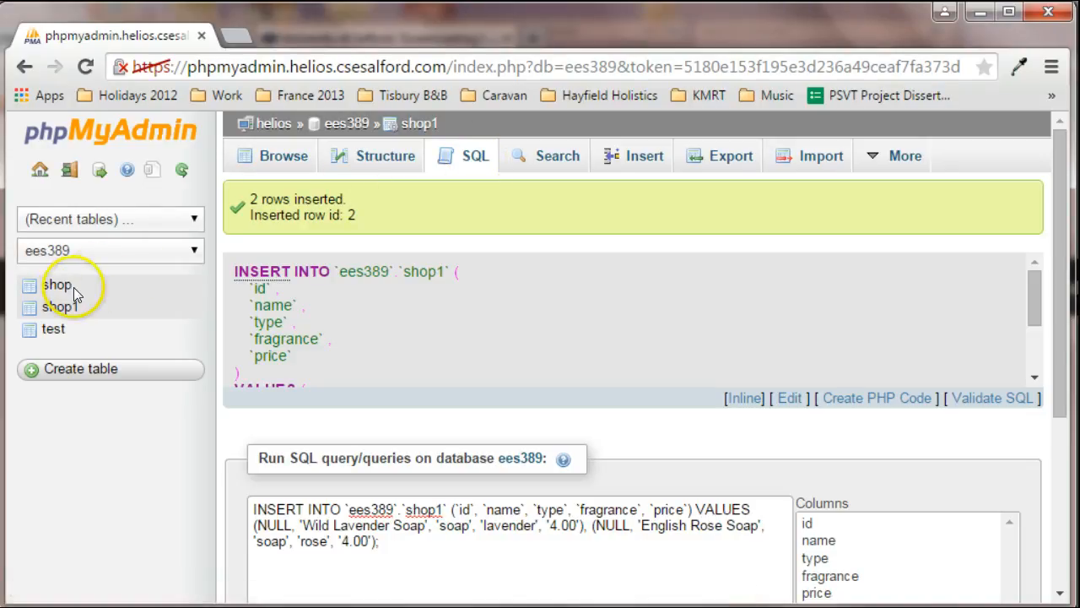
View the blank row entry form for shop1, and browse the product rows stored in the shop table
left_click(633, 157)
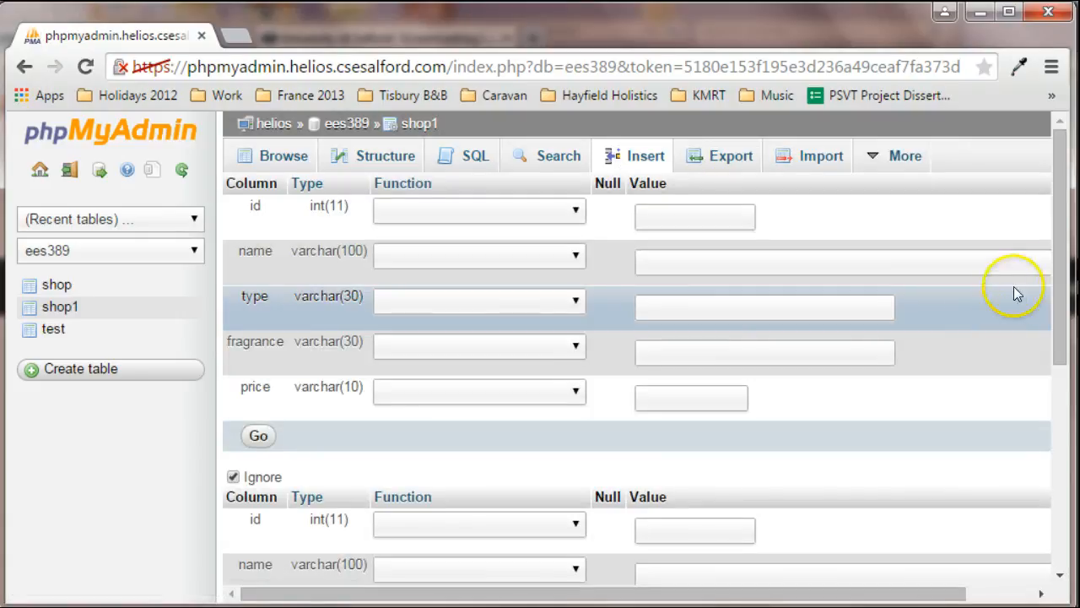
left_click(62, 286)
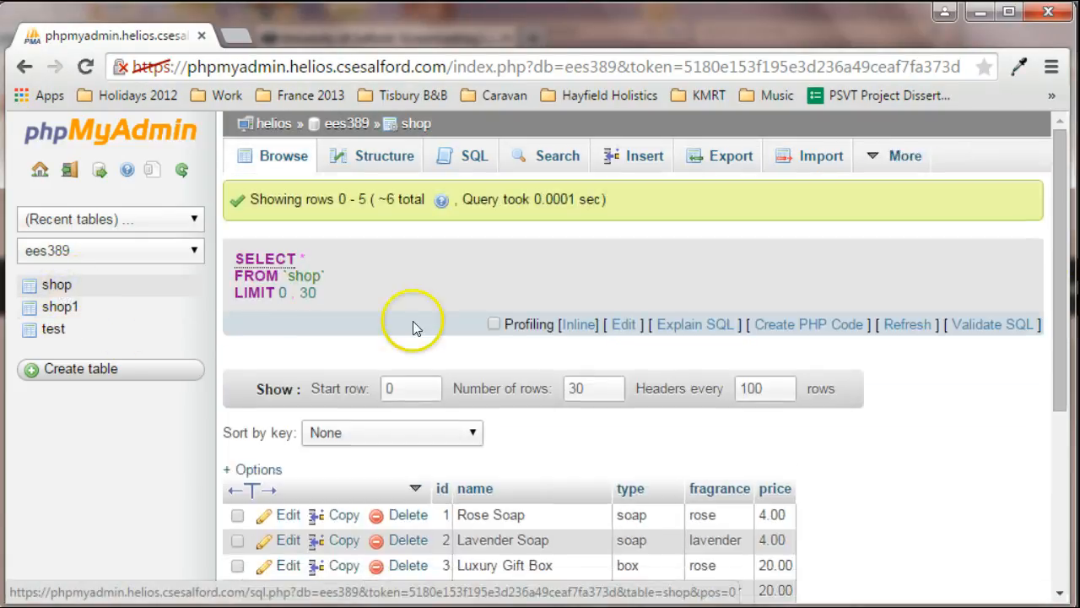
scroll(892, 366, "down", 3)
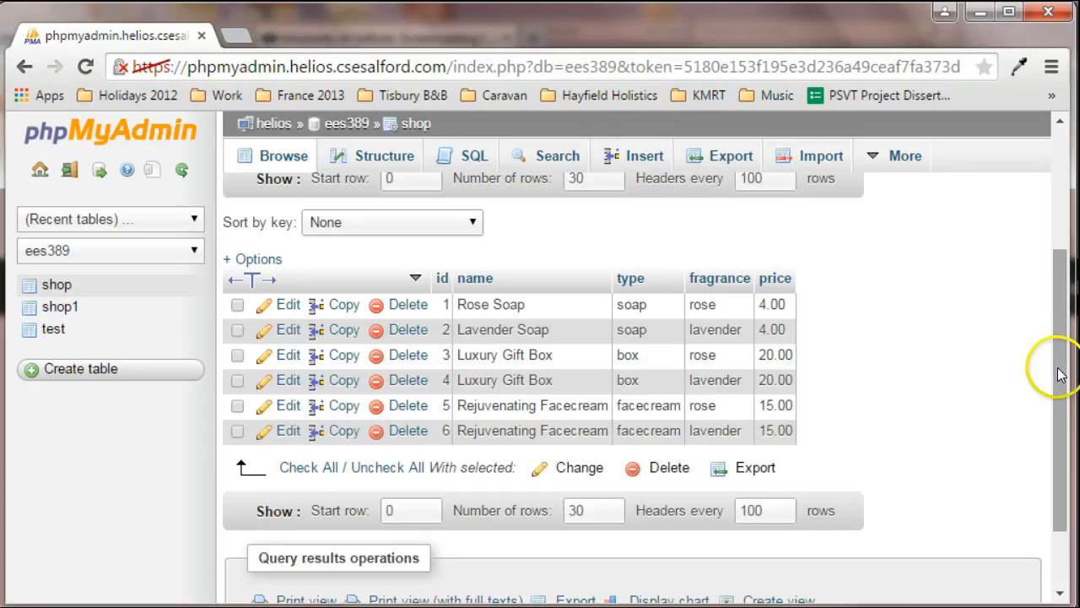
left_click_drag(1063, 386, 1061, 498)
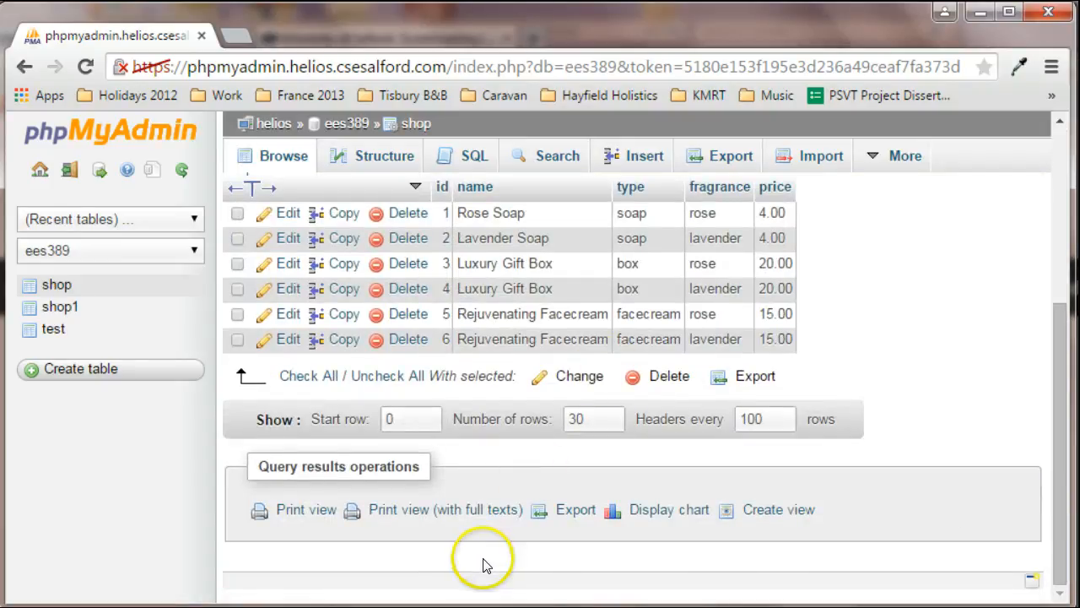